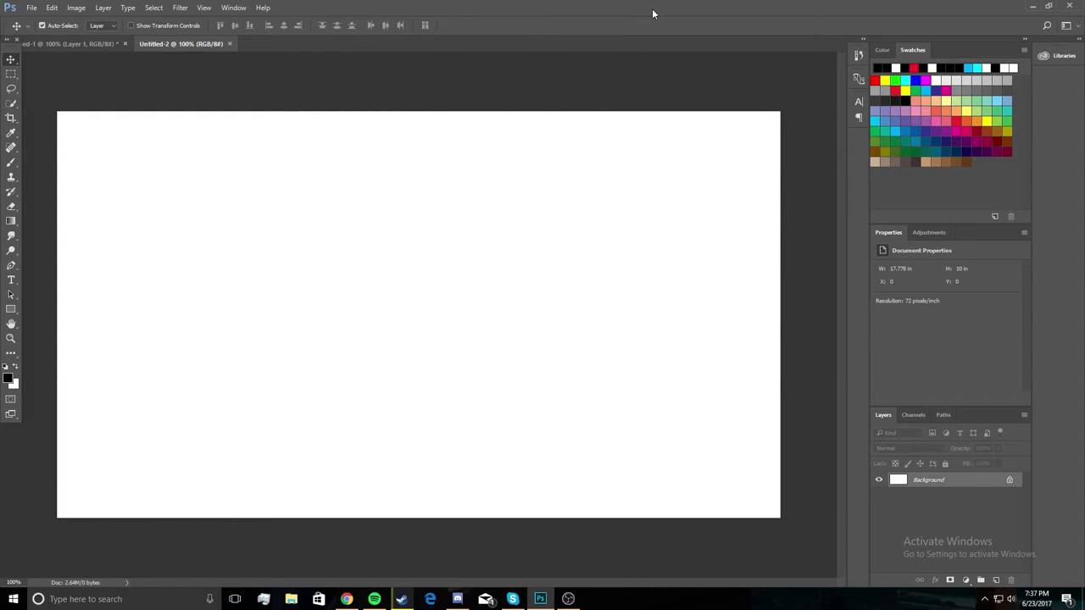
Place the hollywood-2 image from the desktop into the blank Untitled-2 document.
left_click_drag(652, 10, 636, 74)
left_click_drag(755, 20, 601, 242)
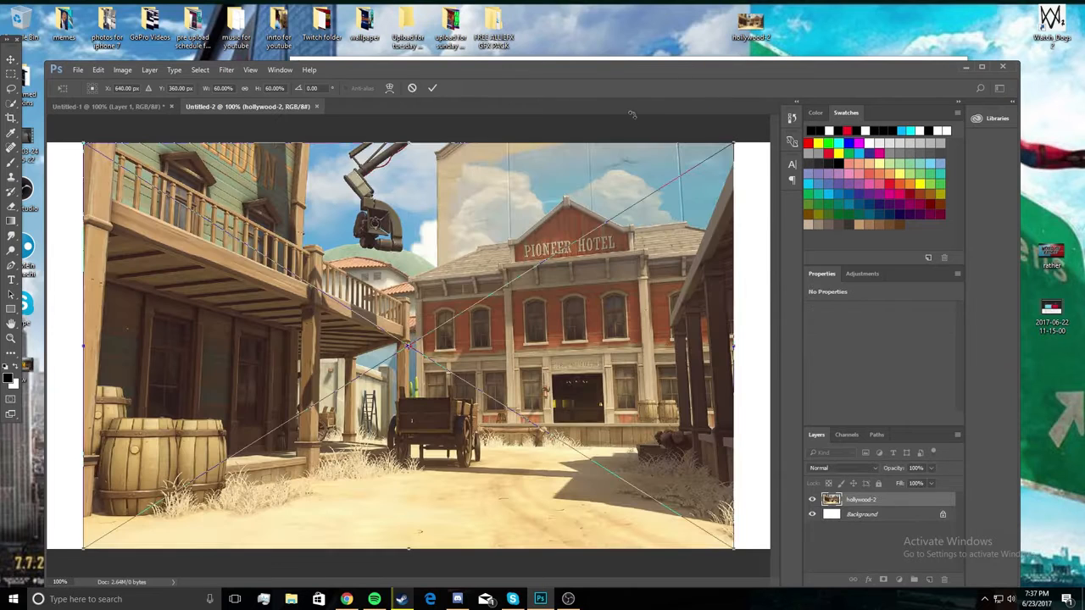
left_click_drag(642, 64, 650, 1)
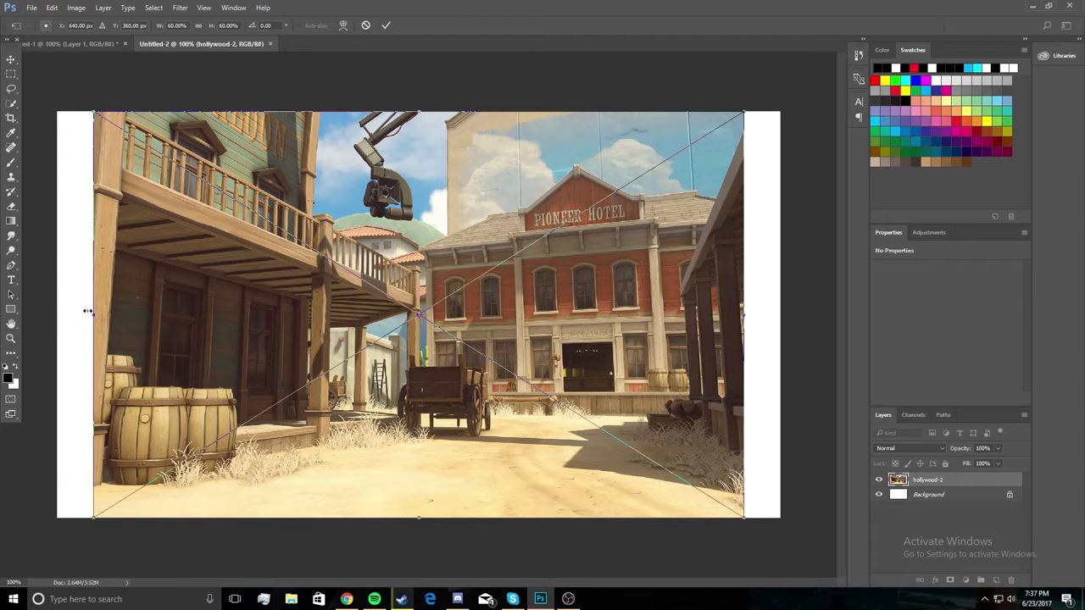
Stretch the placed hollywood-2 image horizontally to both canvas edges and commit the placement.
left_click_drag(87, 311, 57, 312)
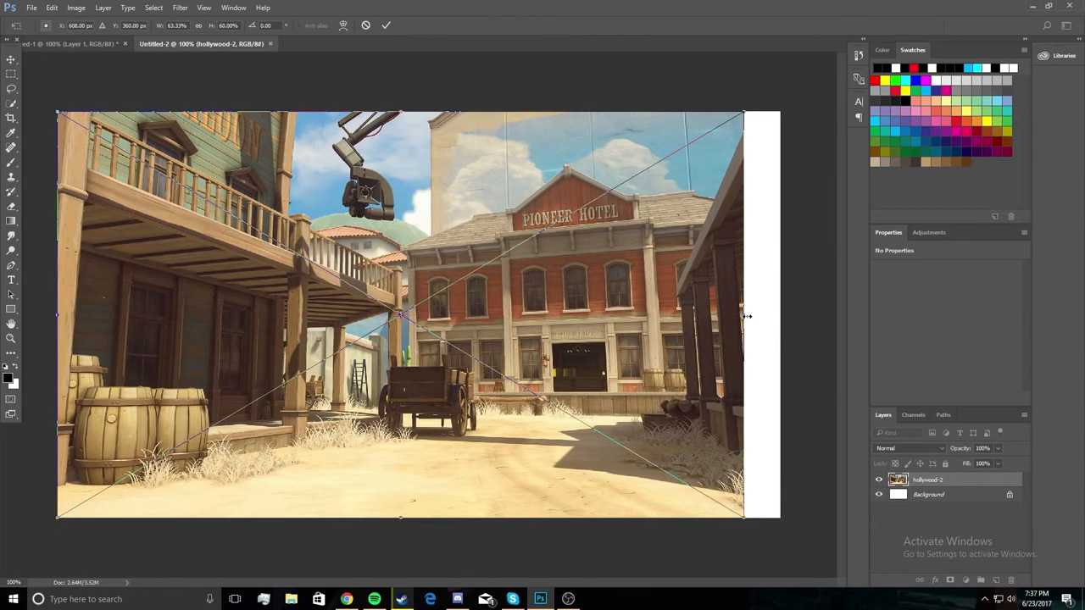
left_click_drag(746, 316, 780, 316)
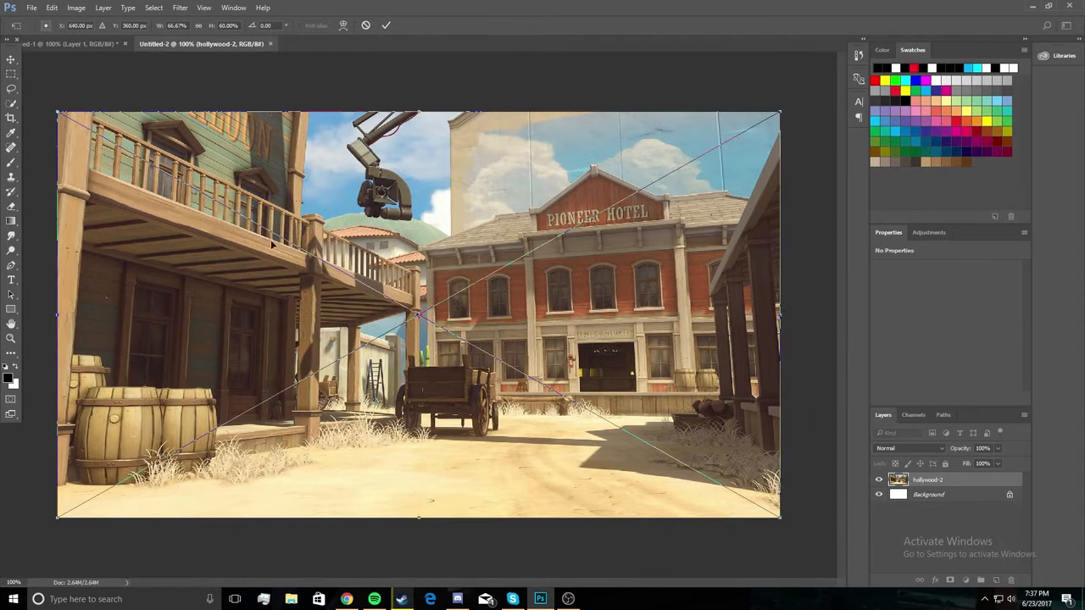
left_click(14, 57)
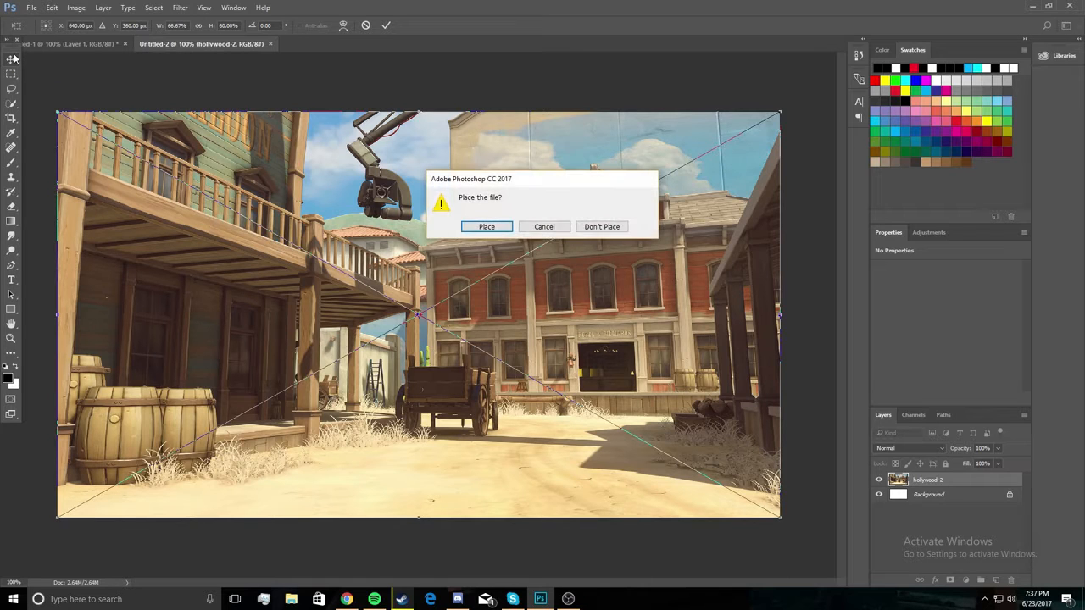
left_click(486, 226)
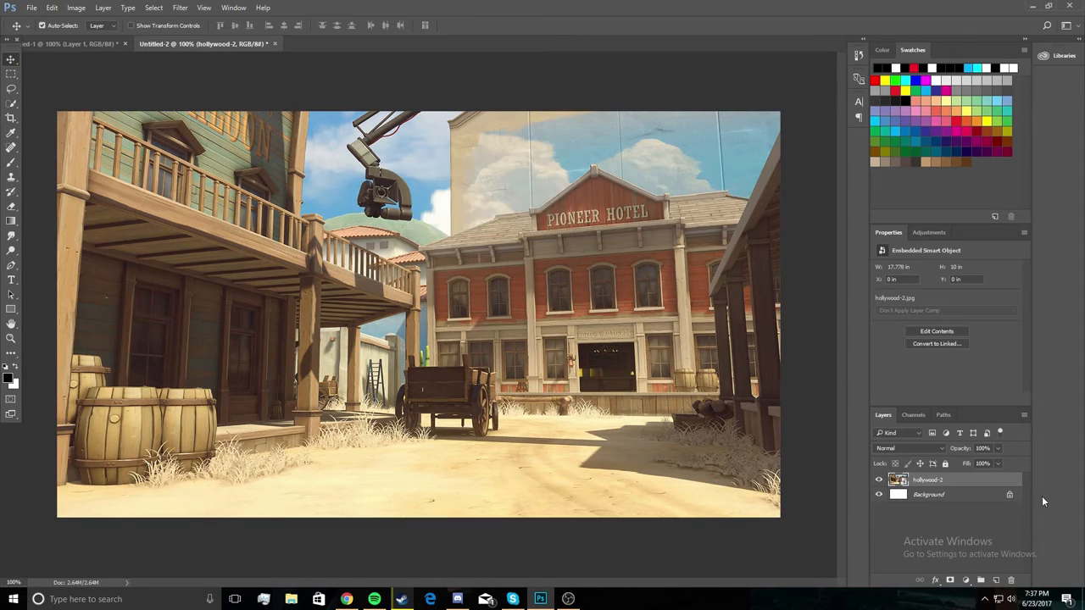
Unlock the white Background layer and delete it.
left_click(1014, 497)
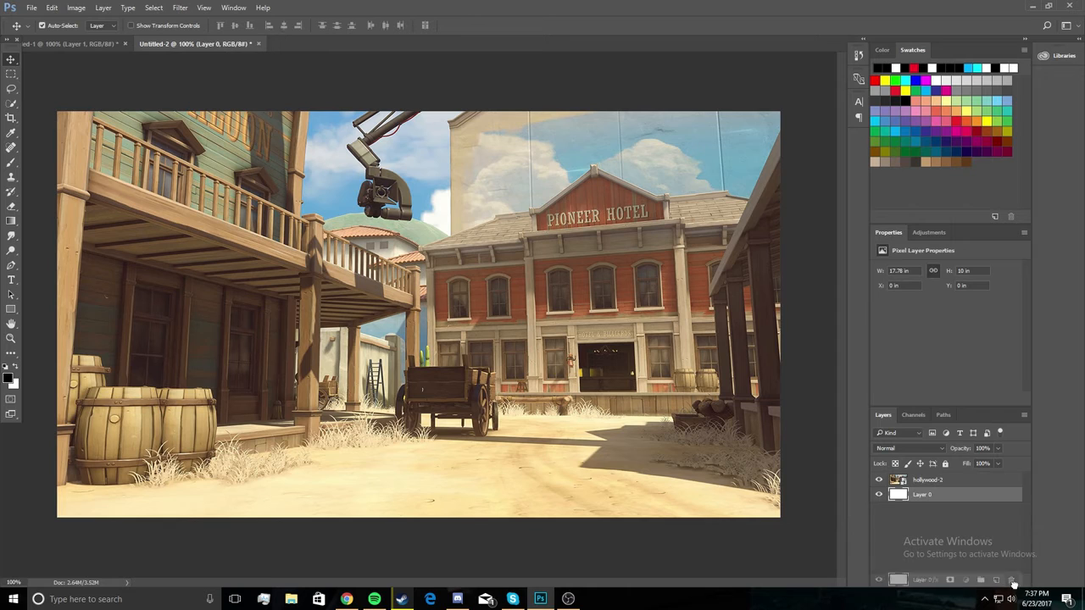
left_click_drag(1009, 496, 1010, 580)
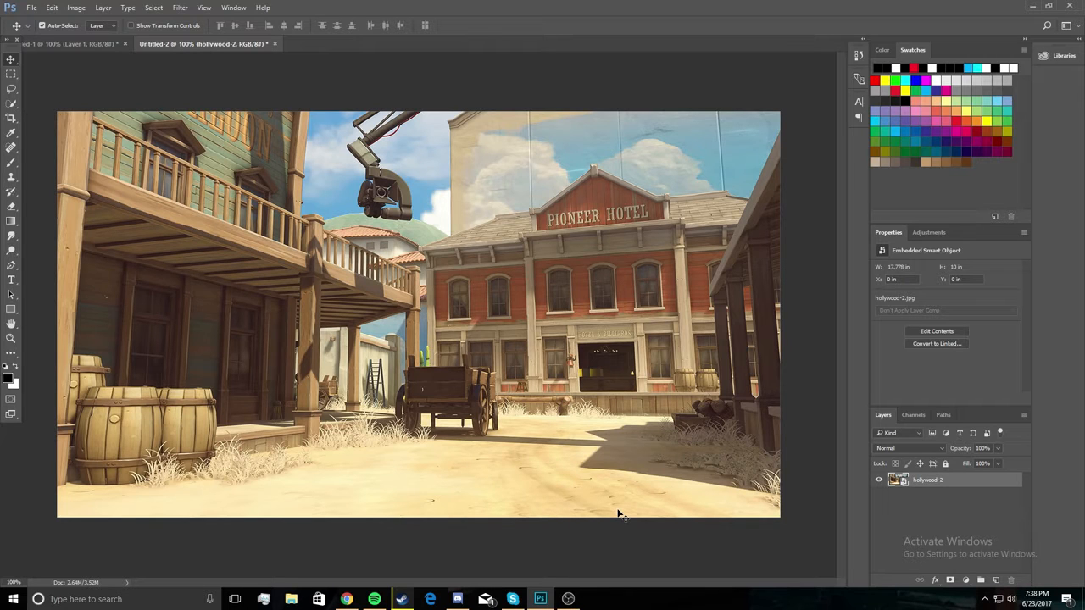
Apply an RGB Curves adjustment to hollywood-2 that lifts the shadows and lowers the highlights, and rasterize the layer.
key("ctrl+m")
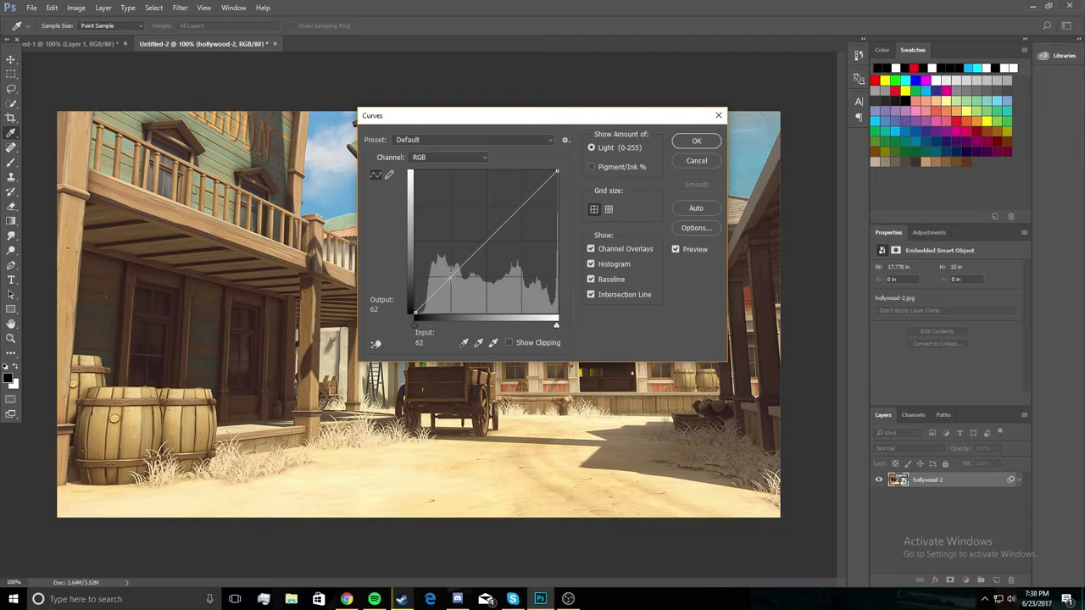
left_click_drag(451, 274, 441, 281)
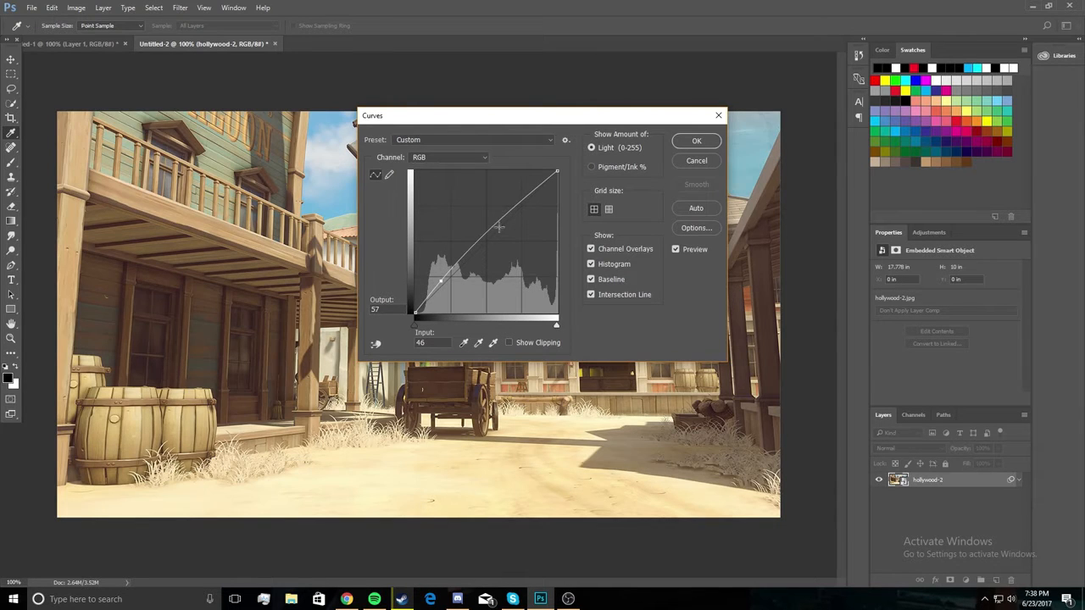
left_click_drag(519, 202, 538, 204)
left_click(704, 141)
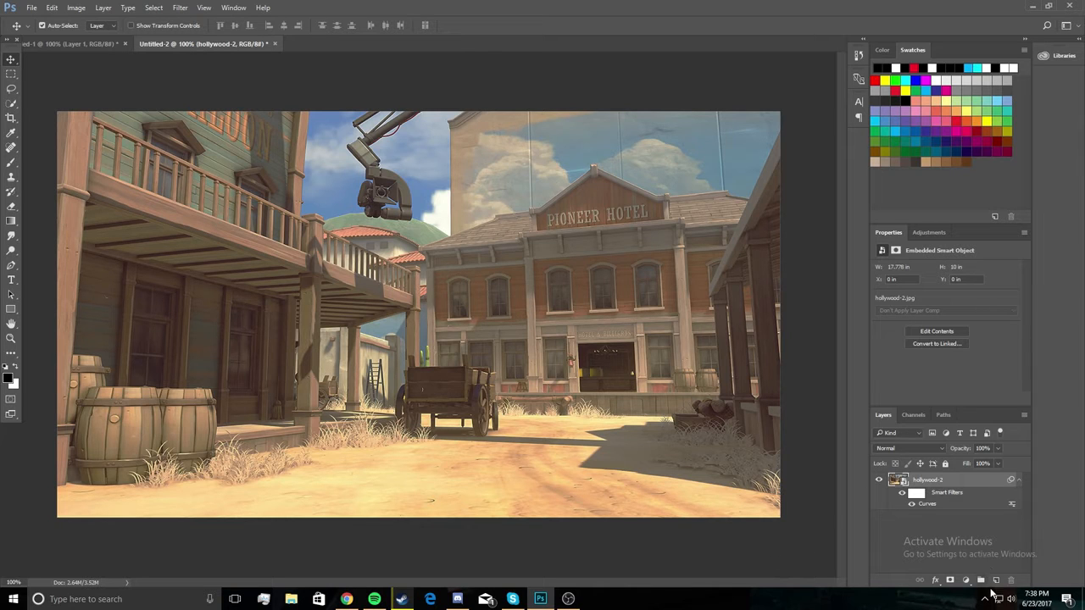
right_click(963, 479)
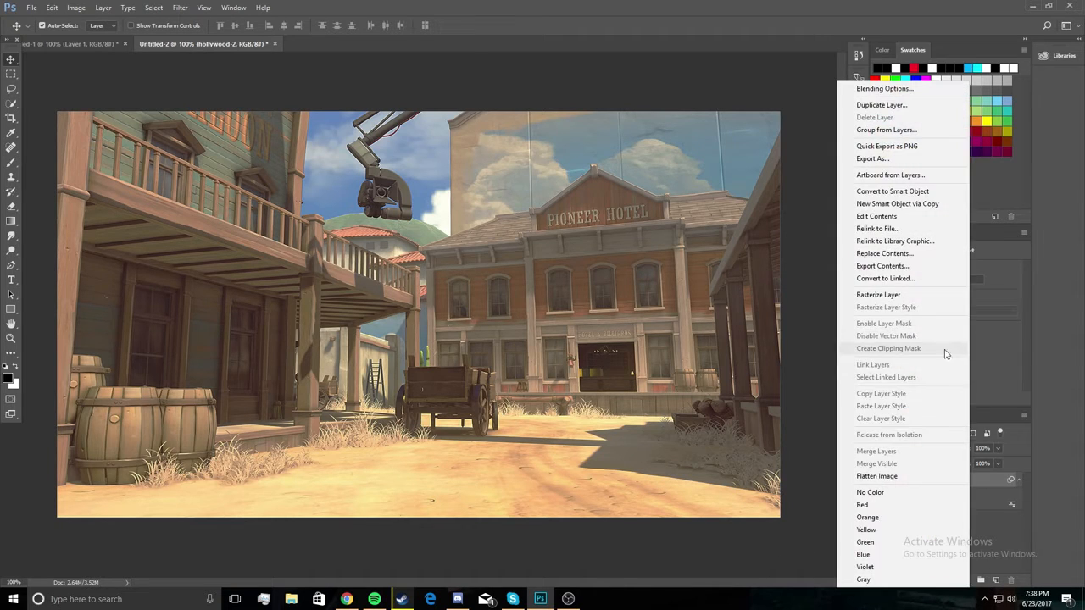
left_click(928, 295)
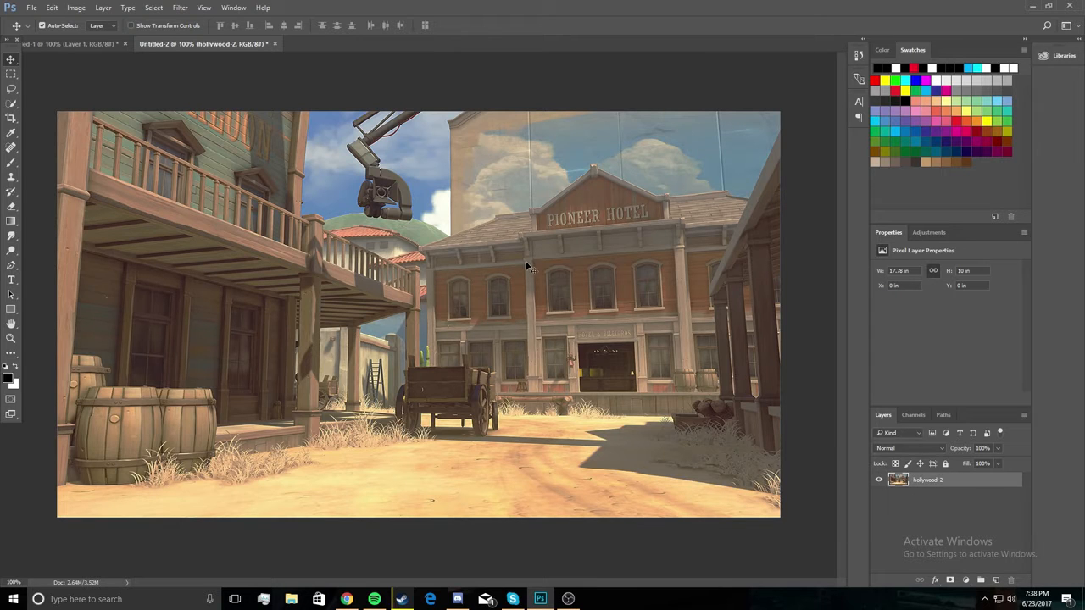
Add a new layer and paint one large soft white (ffffff) brush spot at the top centre of the canvas.
left_click(996, 582)
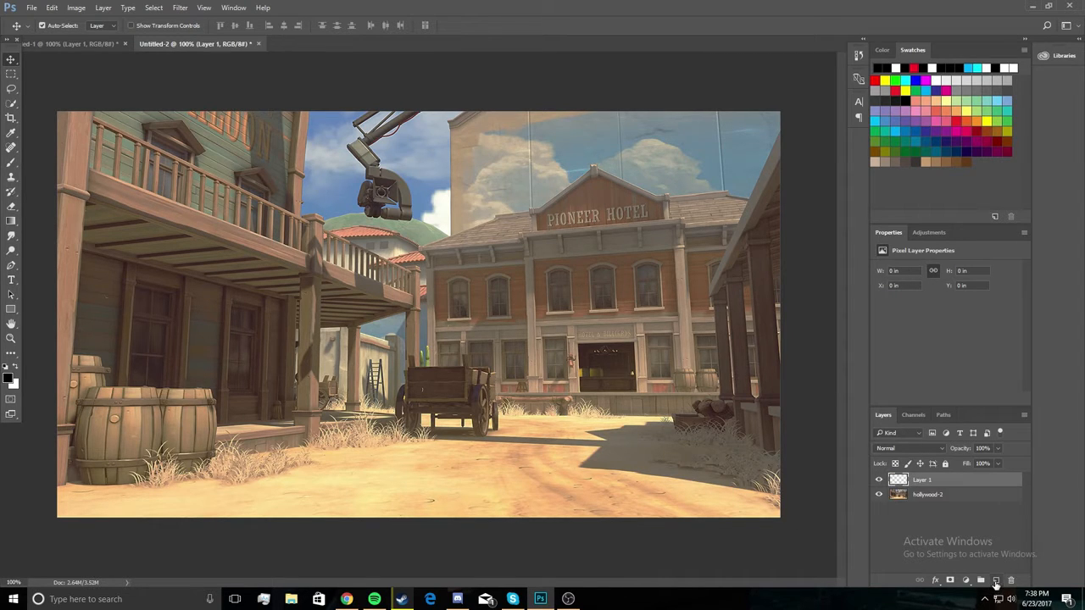
left_click(11, 162)
left_click(10, 379)
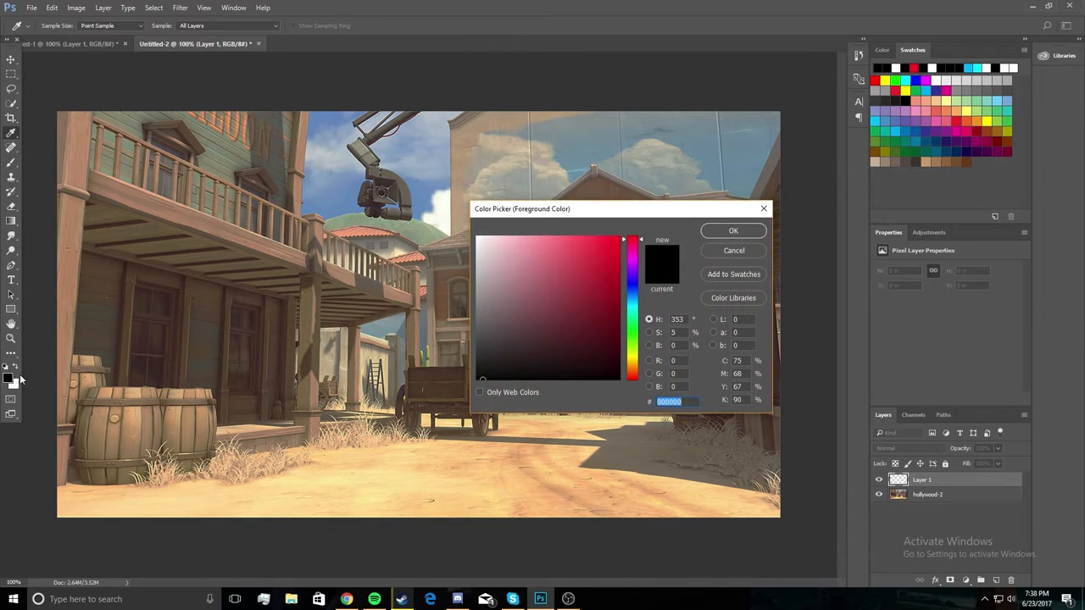
type("ffffff")
left_click(727, 230)
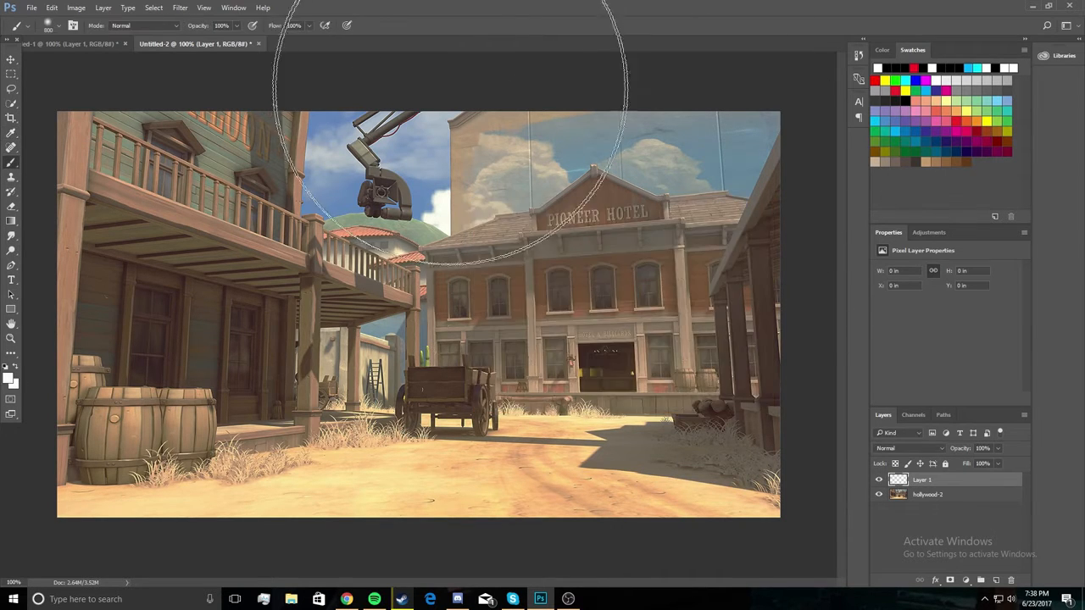
left_click(428, 88)
left_click(12, 59)
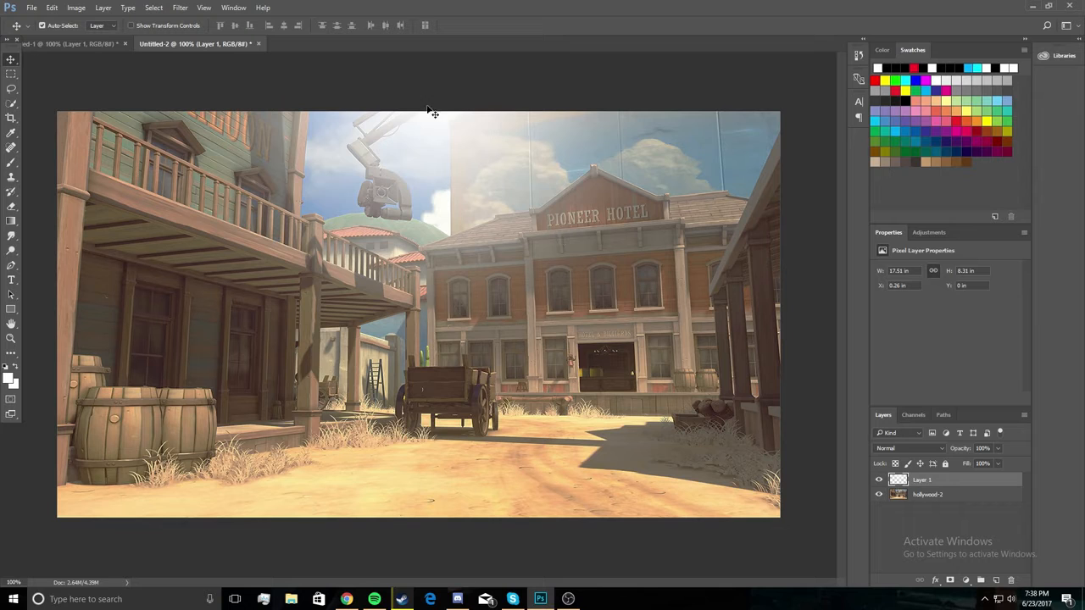
Set the opacity of the white glow layer to 35% and dismiss the YouTube notification.
double_click(970, 483)
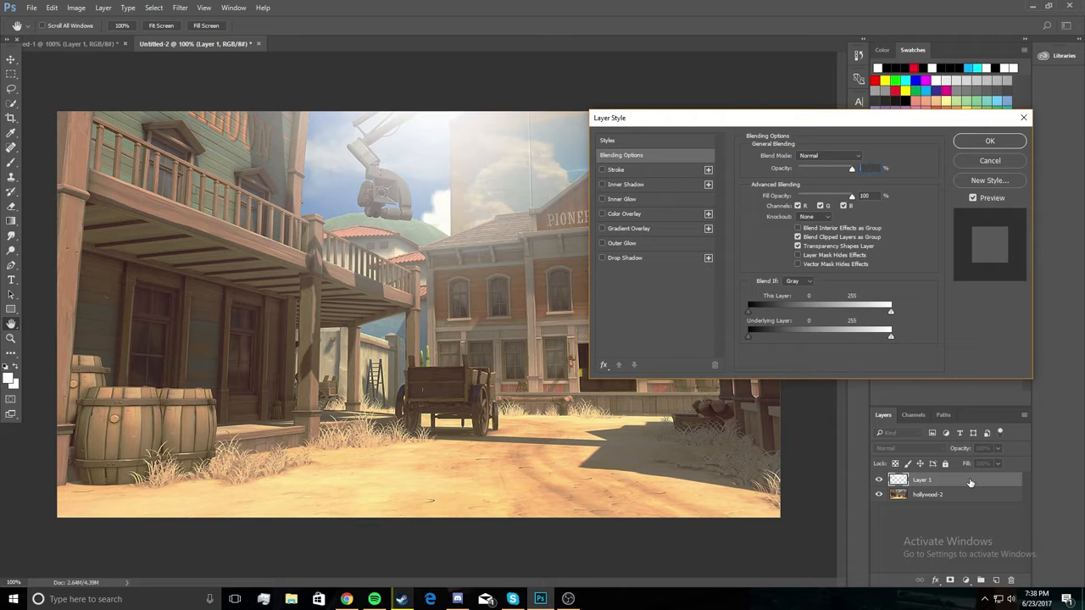
type("35")
key("Return")
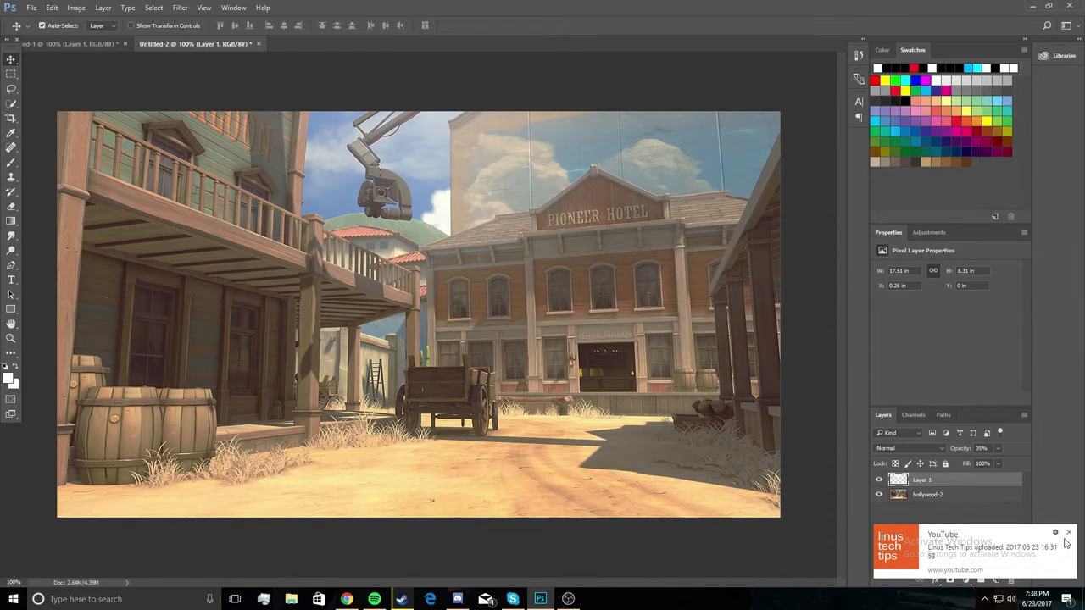
left_click(1069, 534)
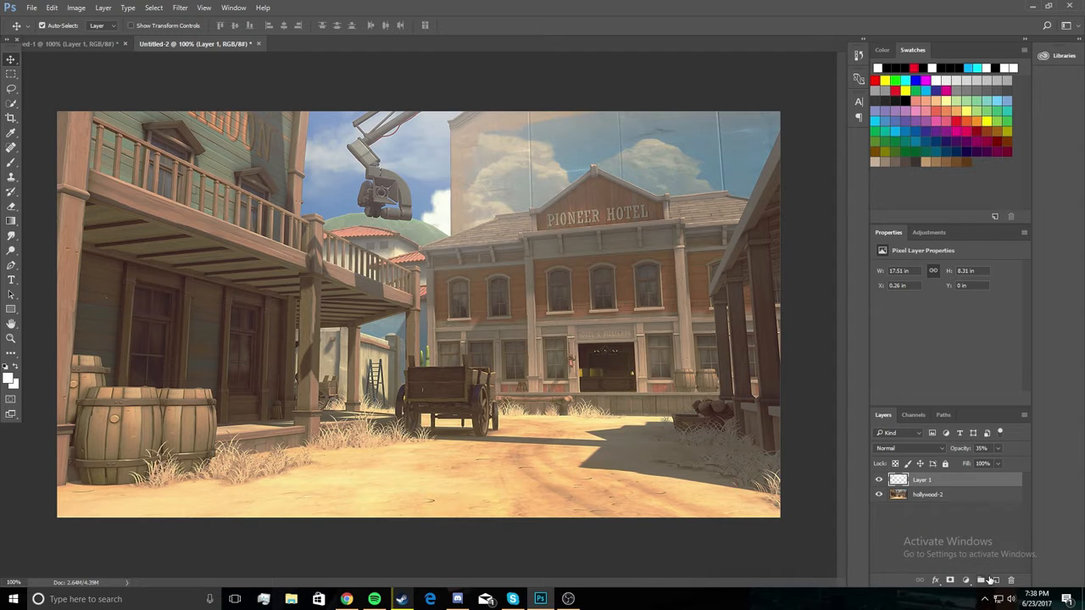
Add a new layer and paint soft black shading along the right, bottom and left edges of the canvas.
left_click(996, 580)
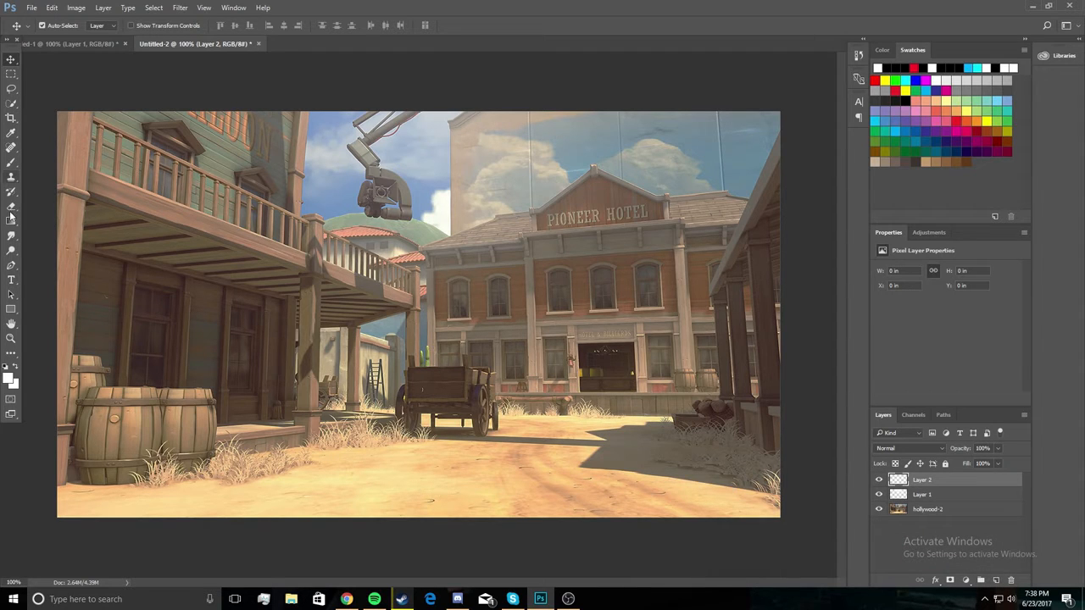
left_click(12, 164)
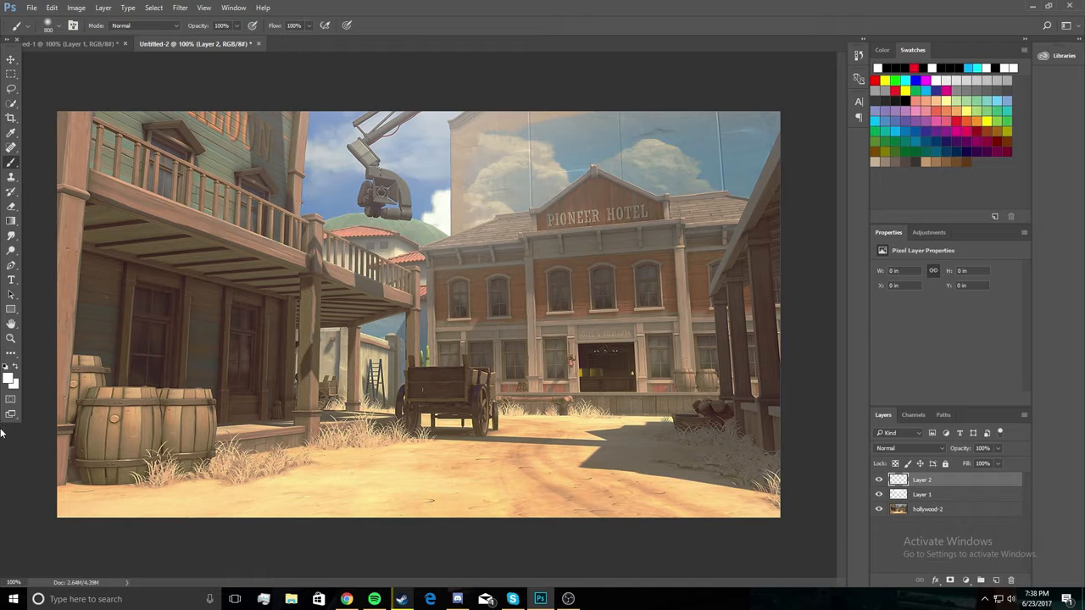
left_click(10, 379)
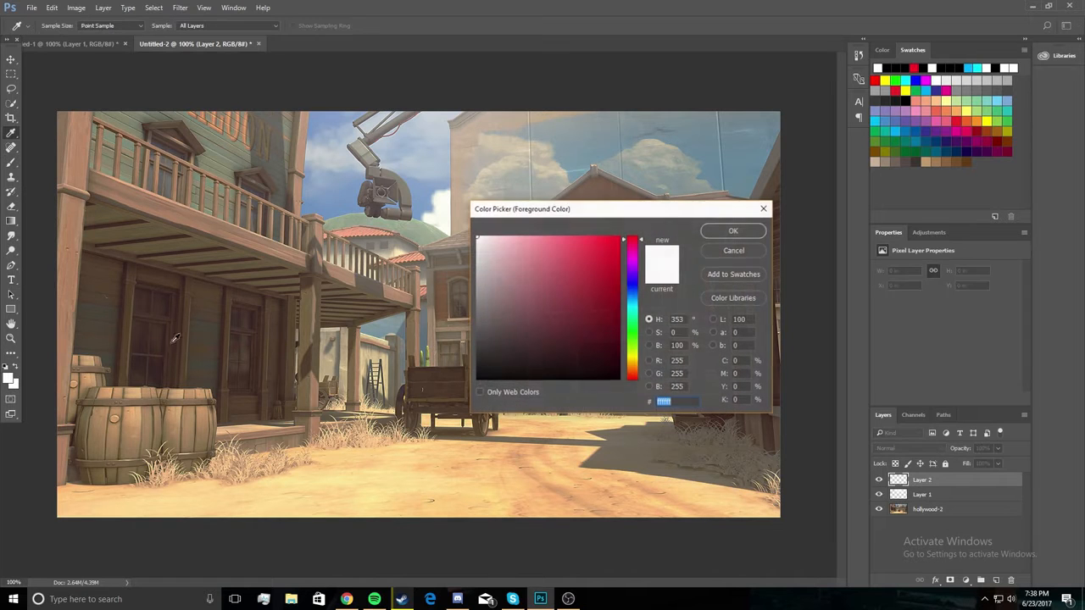
left_click_drag(485, 363, 475, 380)
left_click(734, 231)
key("b")
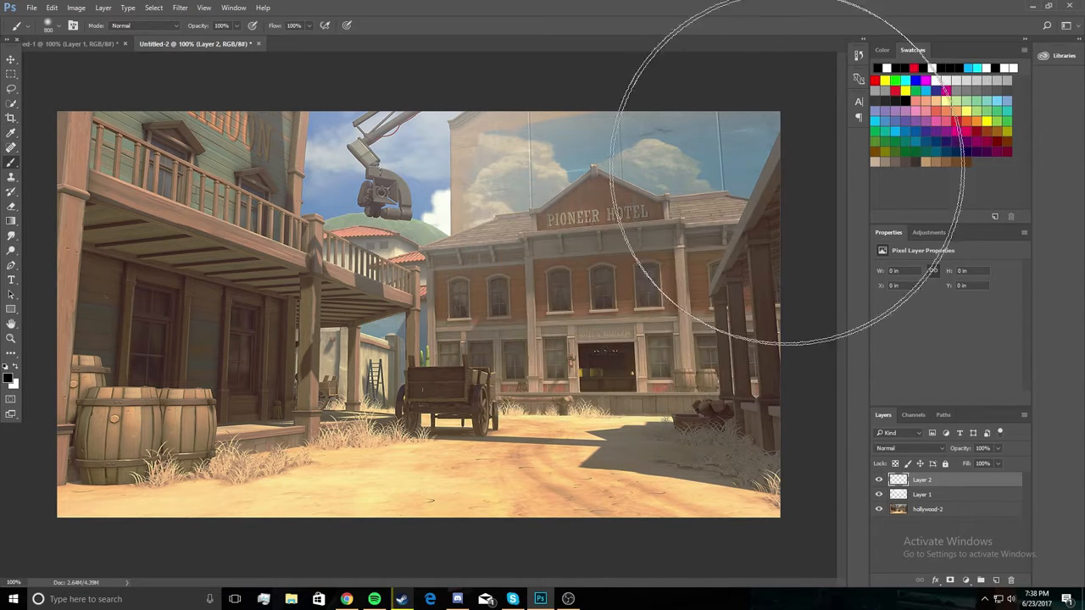
mouse_move(792, 134)
left_mouse_down()
mouse_move(751, 387)
mouse_move(800, 472)
mouse_move(792, 161)
left_mouse_up()
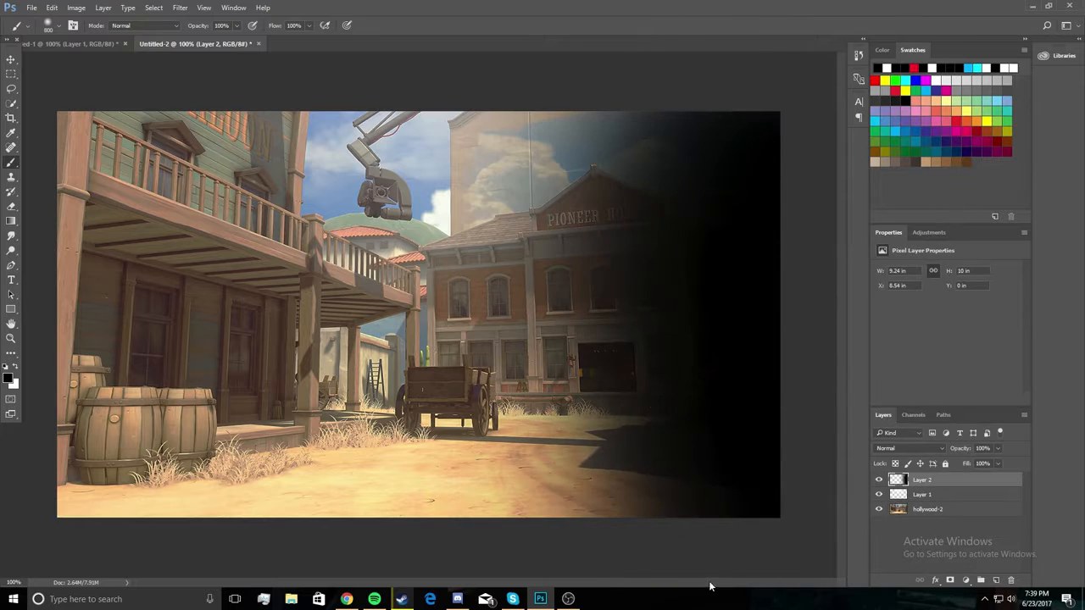
mouse_move(650, 569)
left_mouse_down()
mouse_move(354, 543)
mouse_move(0, 519)
mouse_move(242, 551)
mouse_move(0, 498)
mouse_move(5, 22)
left_mouse_up()
left_click(11, 56)
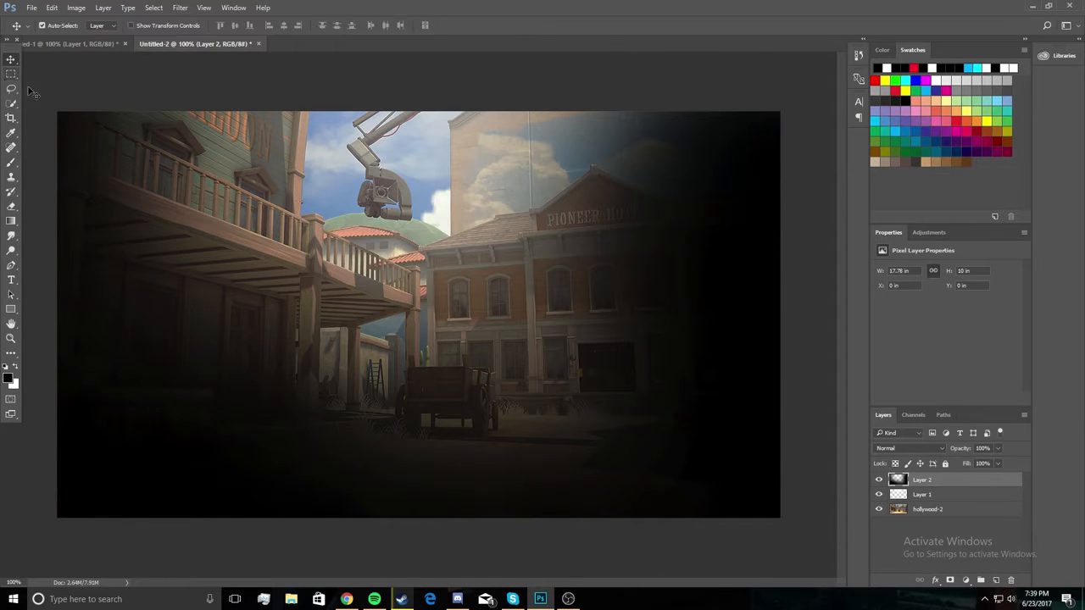
Move the black shading layer below the white glow layer and set its opacity to 30%.
left_click_drag(969, 480, 964, 507)
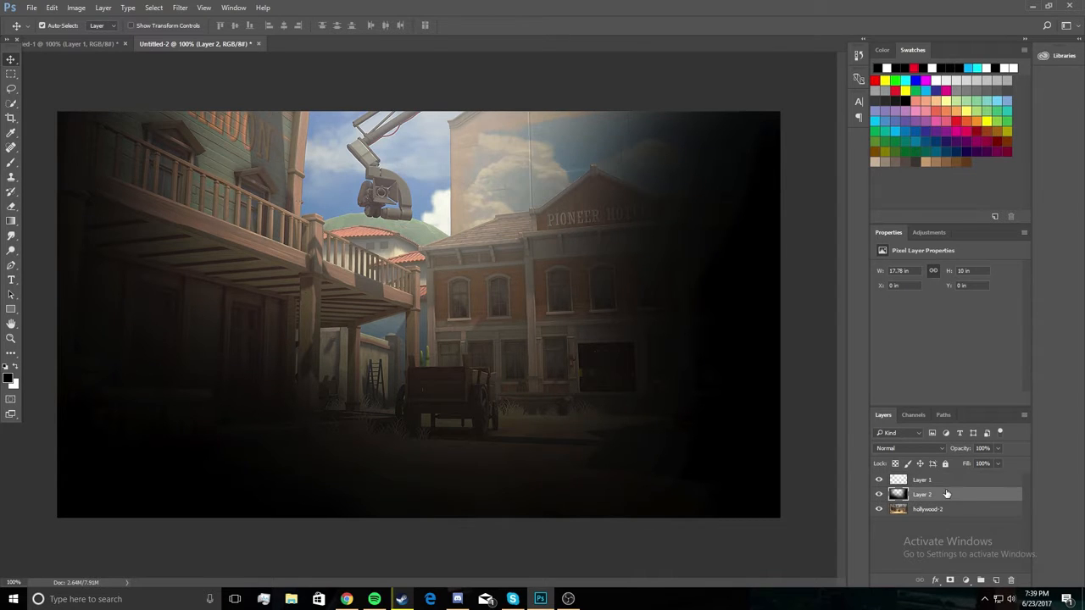
double_click(948, 494)
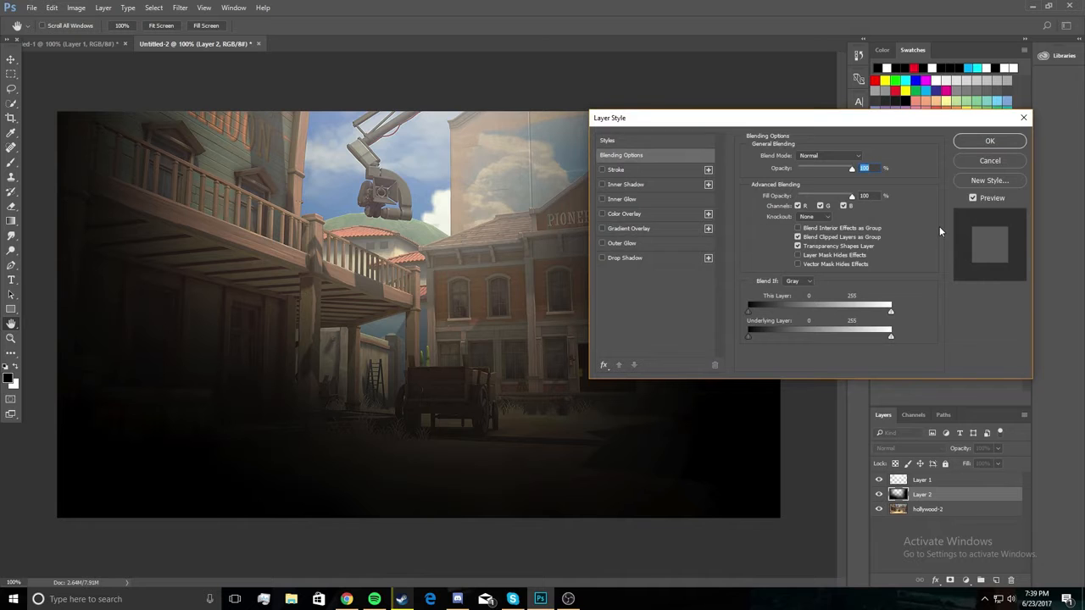
type("50")
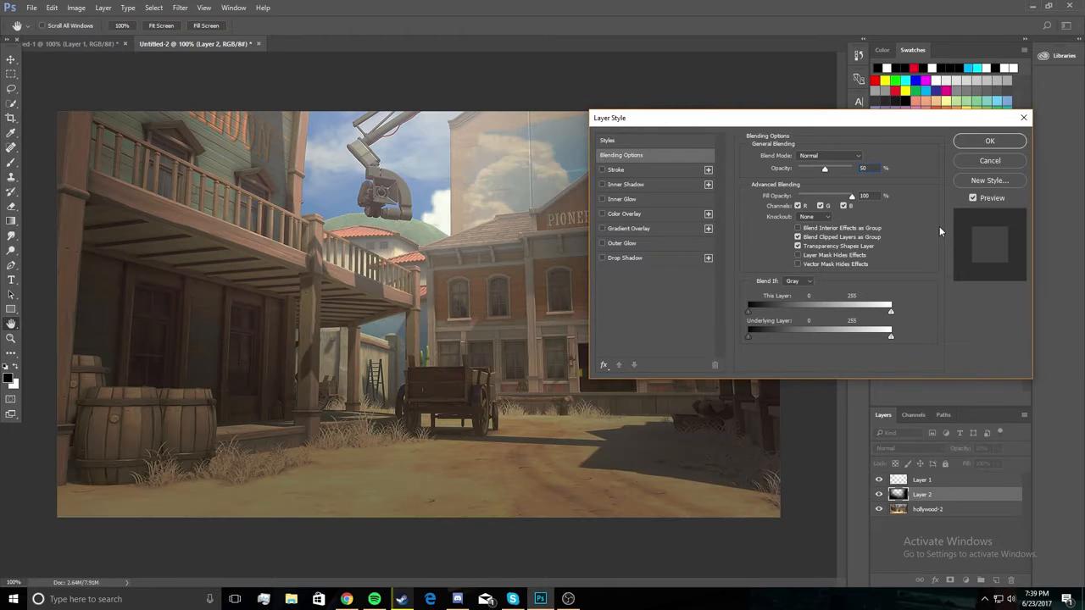
type("30")
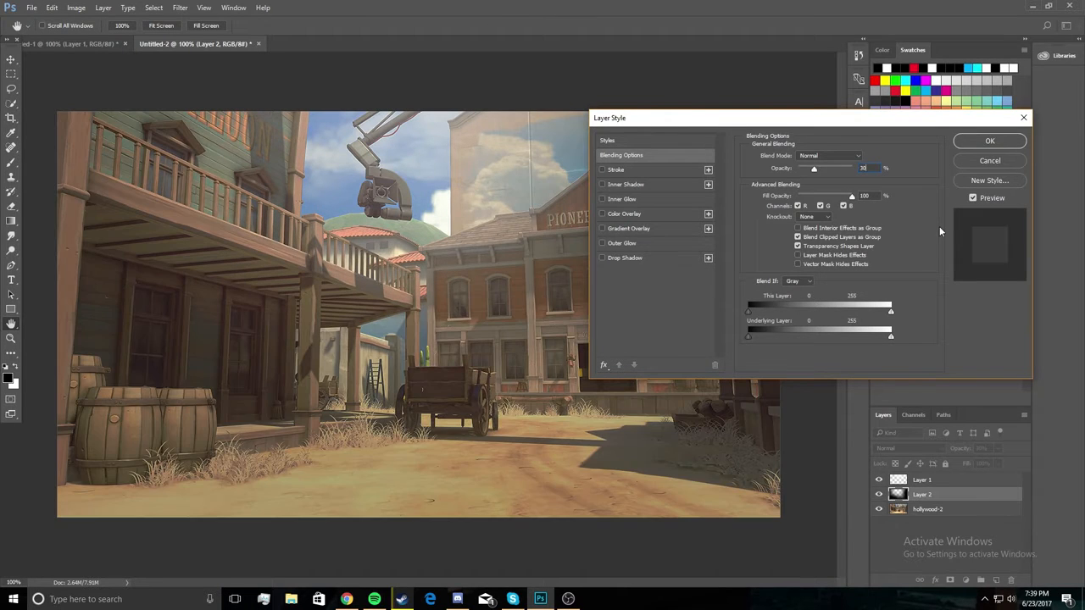
key("Return")
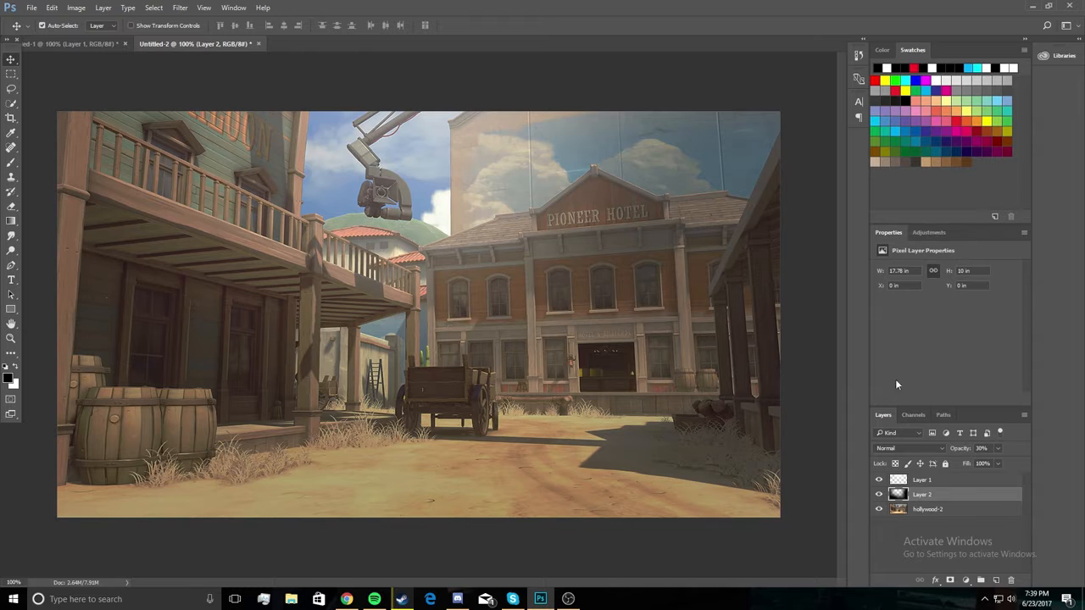
Add a new layer above the black shading and enter the black text HOW TO MAKE in BigNoodleTitling Oblique, 60 pt.
left_click(996, 580)
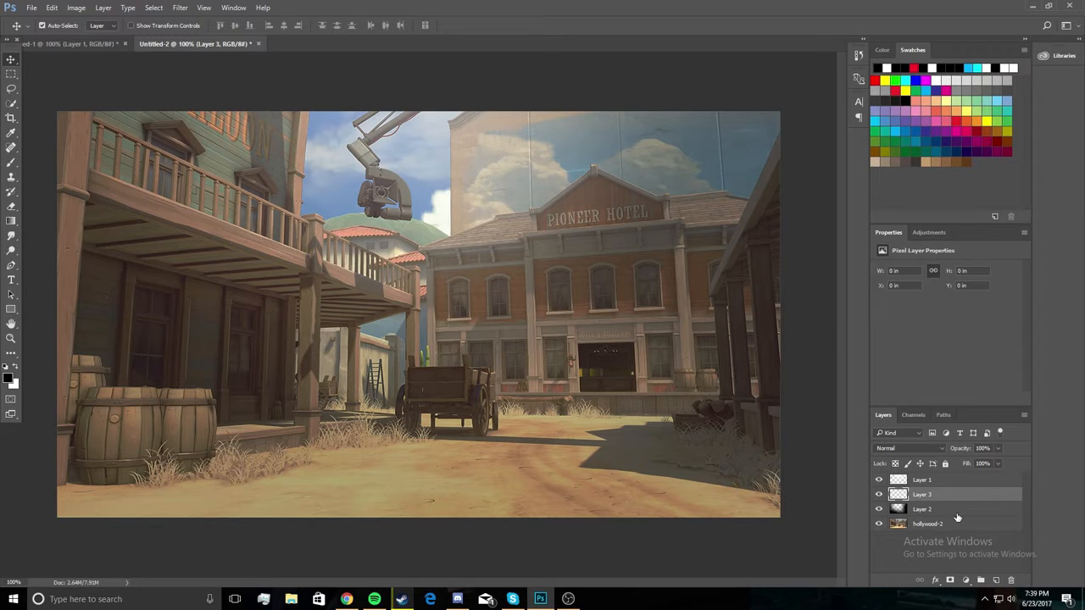
left_click(11, 282)
left_click(296, 248)
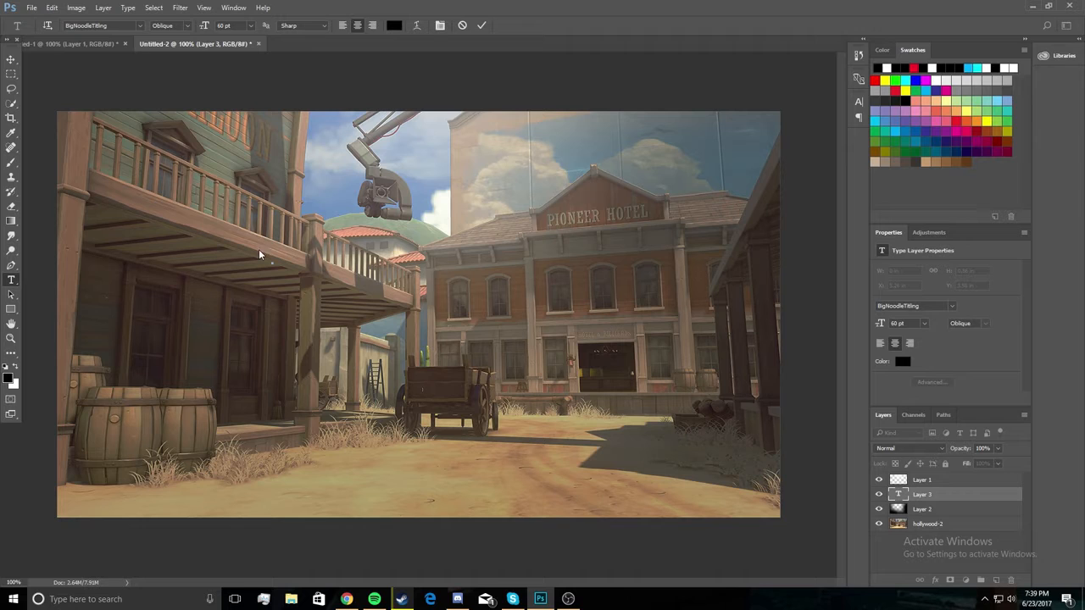
left_click(139, 28)
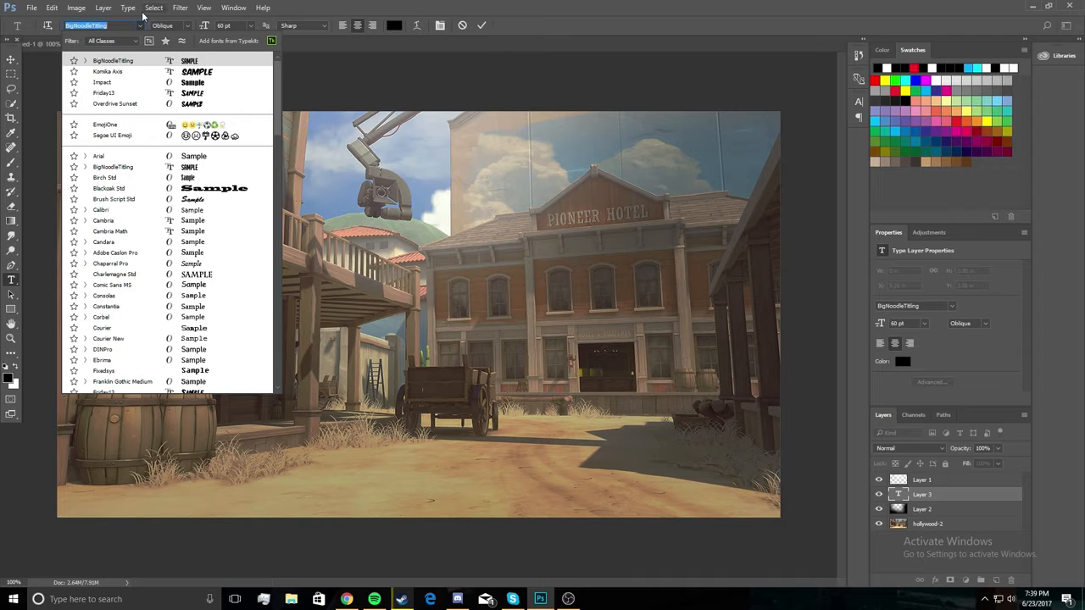
left_click(146, 28)
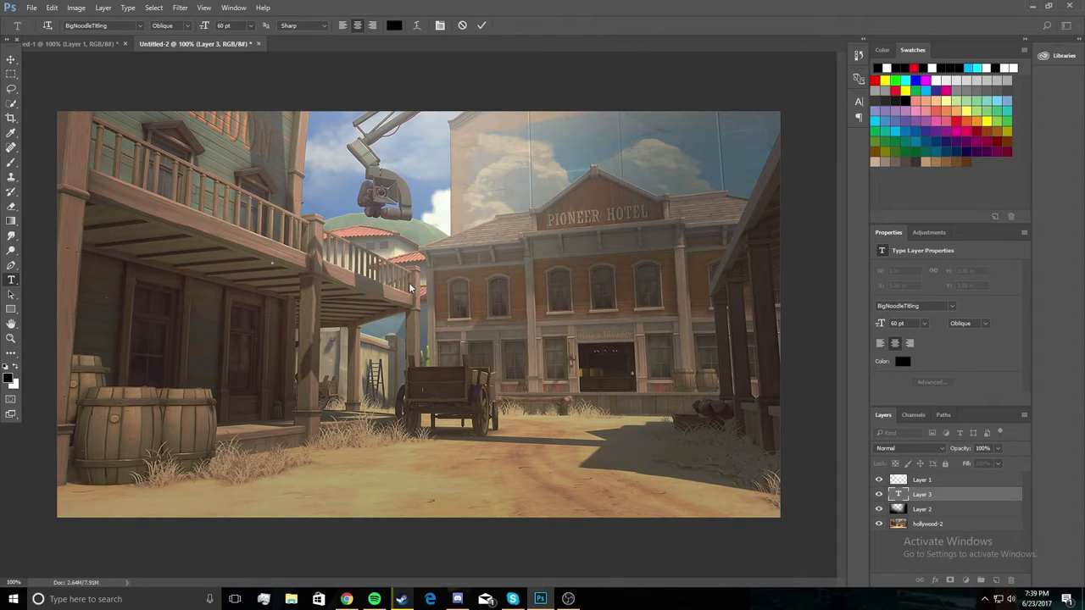
type("HOW")
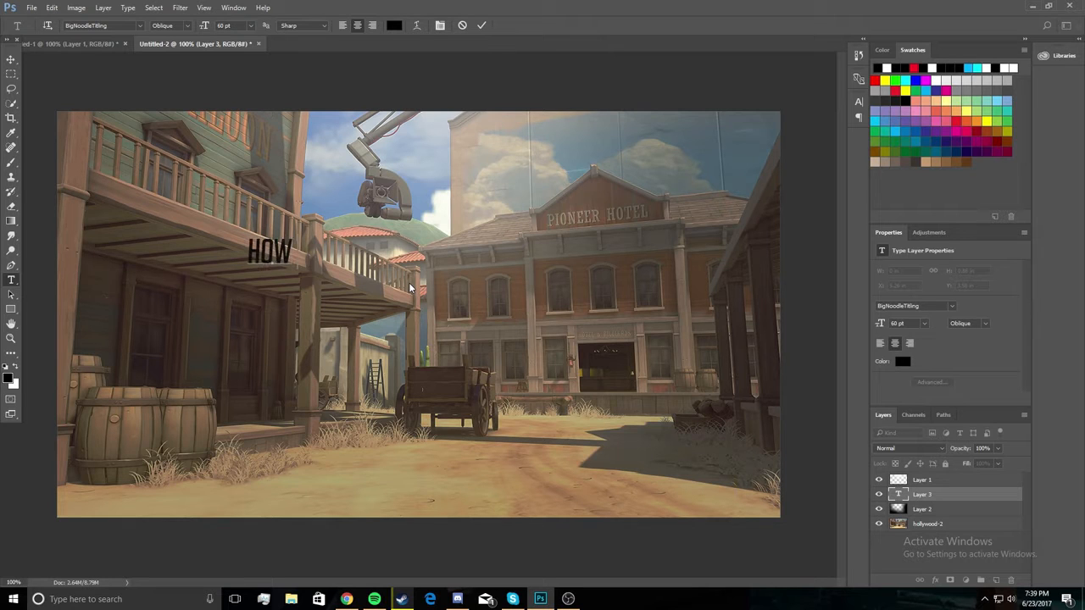
type(" TO MAKE")
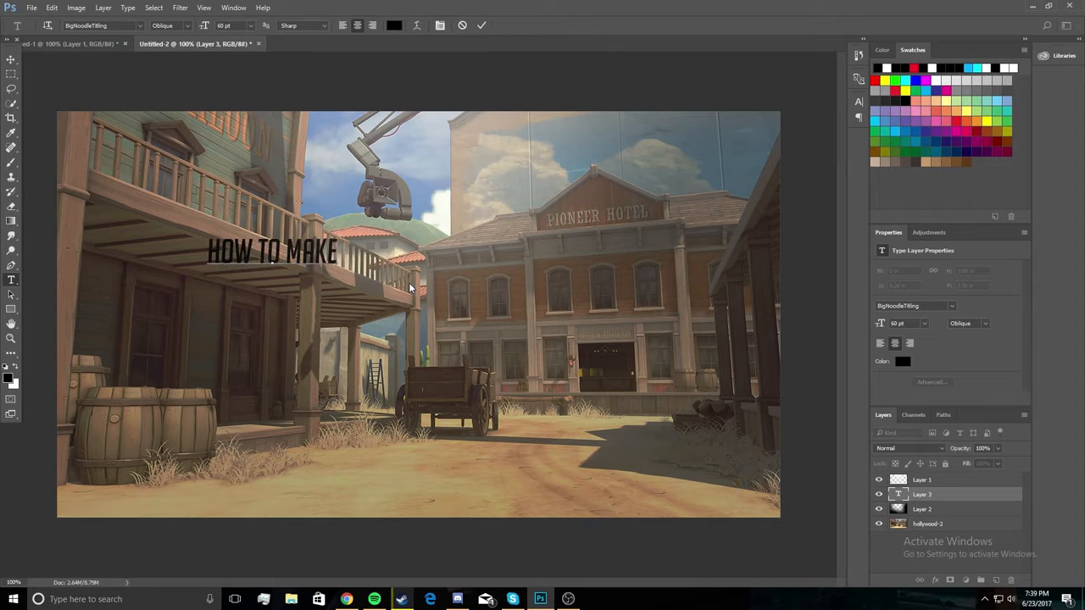
left_click(11, 61)
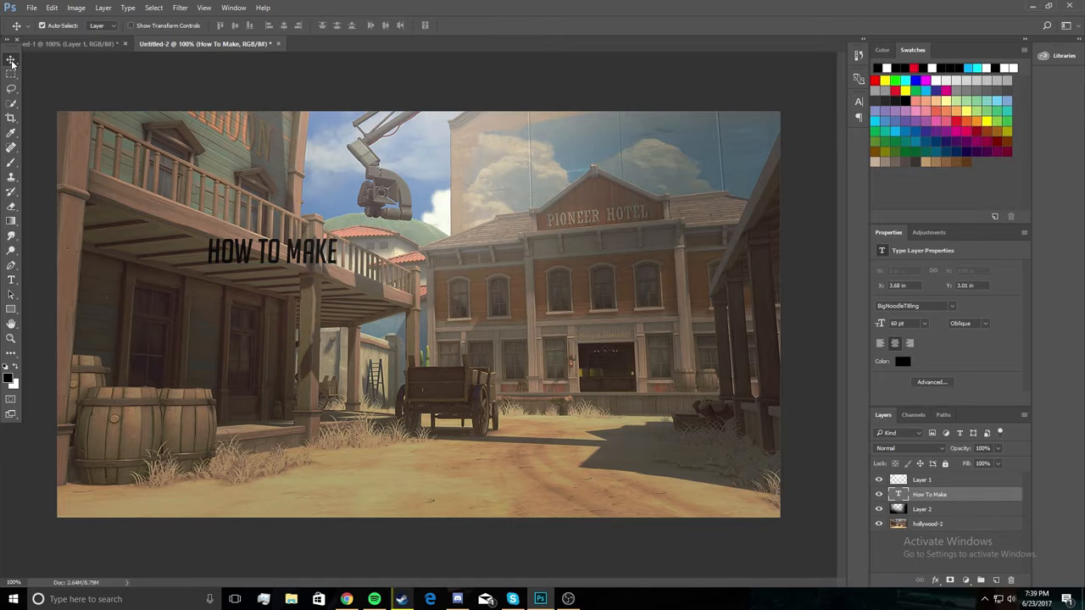
Scale the HOW TO MAKE text to about 344% width and 412% height, centre it near the canvas's upper edge, and apply the transformation.
key("ctrl+t")
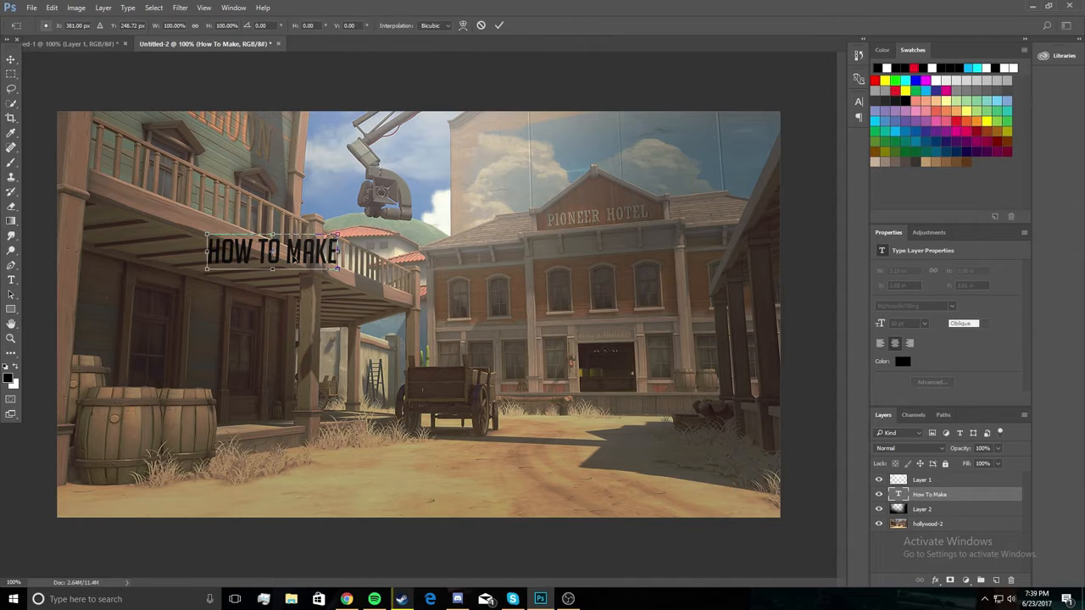
left_click_drag(294, 256, 623, 392)
left_click_drag(610, 301, 667, 295)
left_click_drag(625, 246, 592, 237)
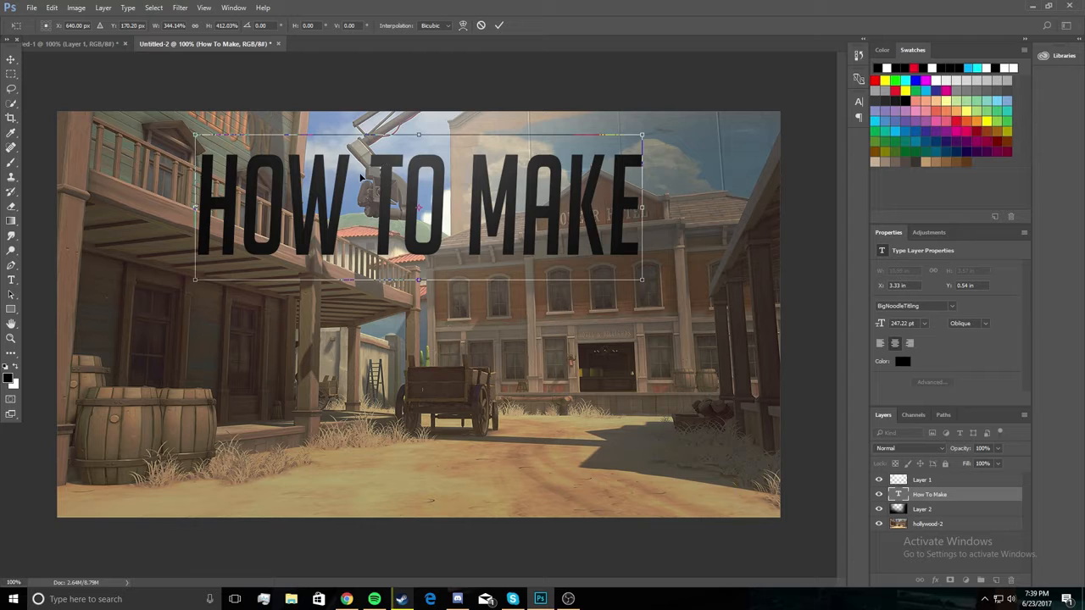
left_click_drag(397, 173, 396, 159)
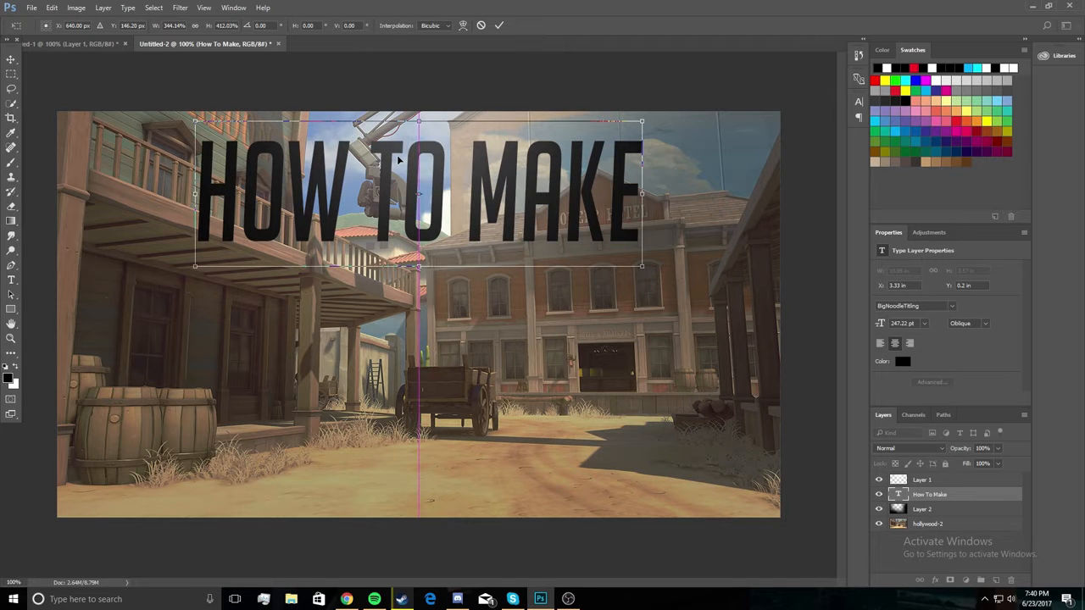
left_click(6, 61)
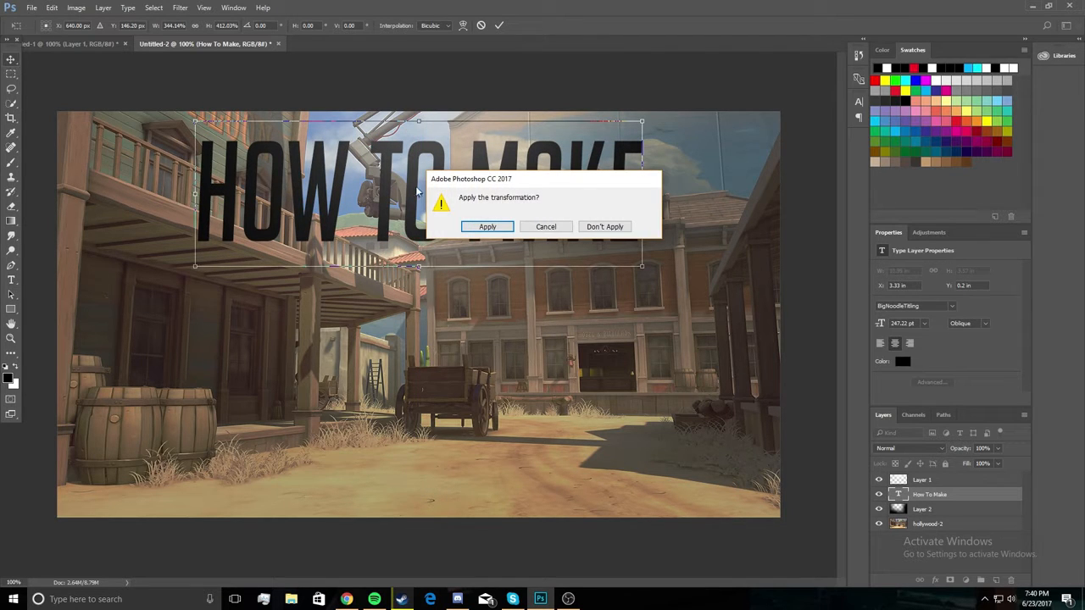
left_click(487, 227)
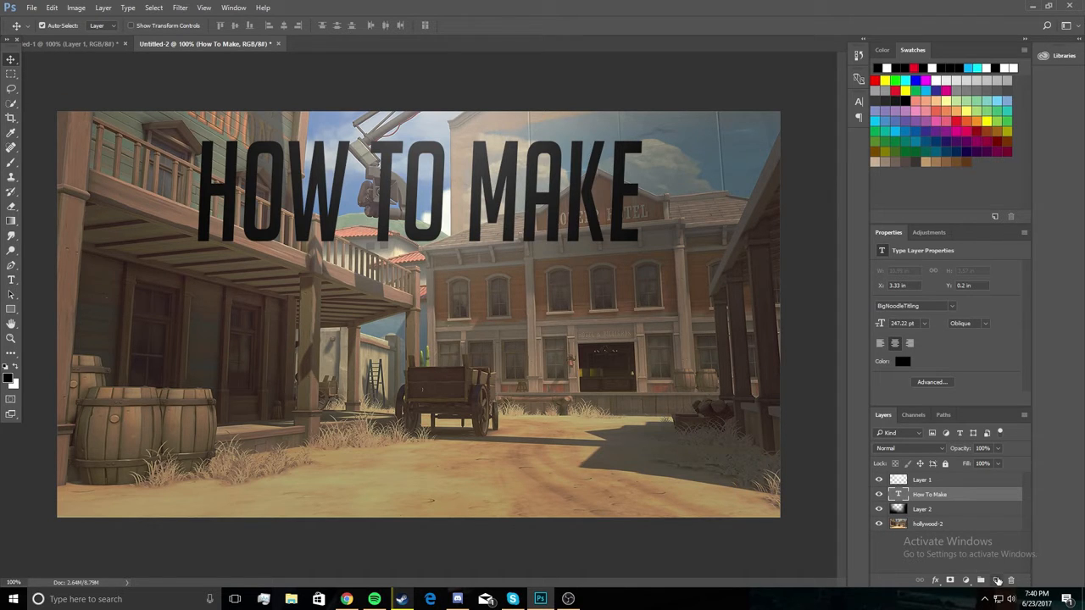
Add another layer and enter the text EPIC in 60 pt BigNoodleTitling Oblique below the HOW TO MAKE line.
left_click(997, 580)
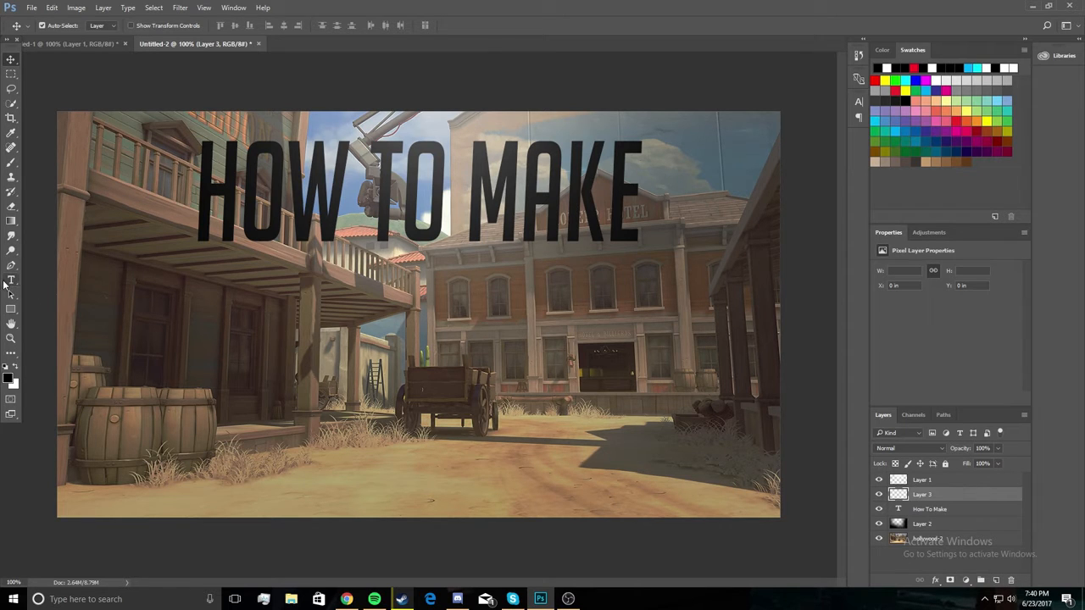
left_click(10, 281)
left_click(322, 349)
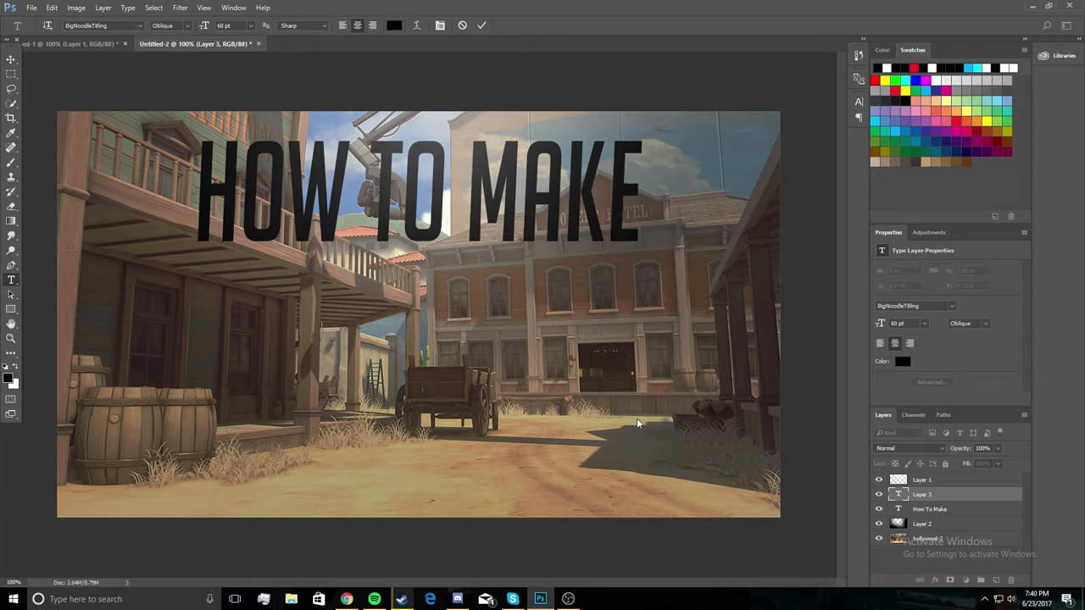
type("EPIC")
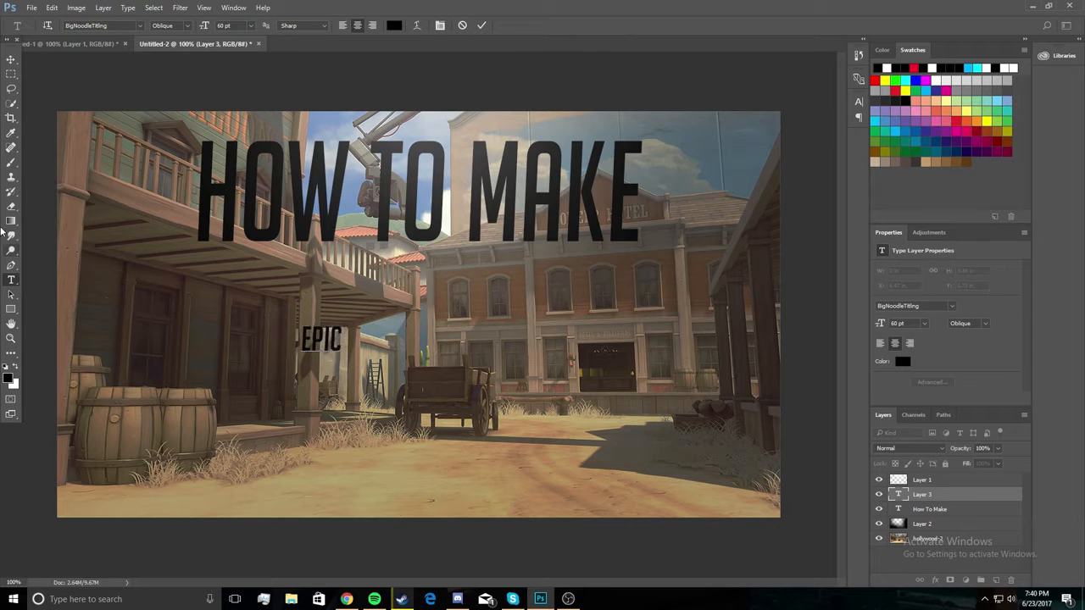
left_click(11, 59)
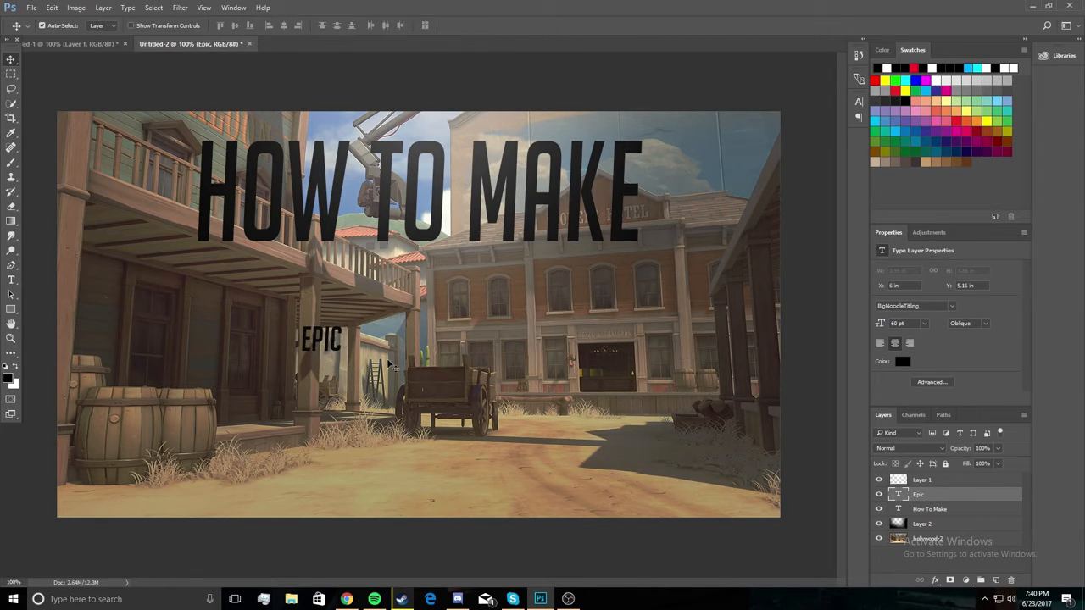
Scale the EPIC text to about 442% width and 402% height, centre it beneath HOW TO MAKE, and apply the transformation.
key("ctrl+t")
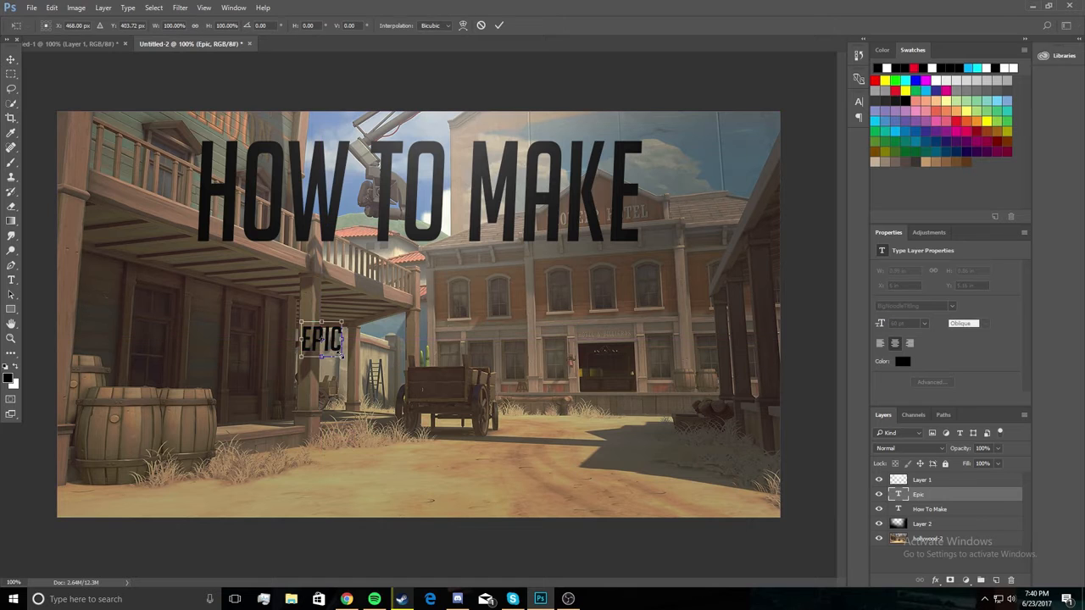
left_click_drag(342, 356, 436, 462)
left_click_drag(419, 409, 467, 331)
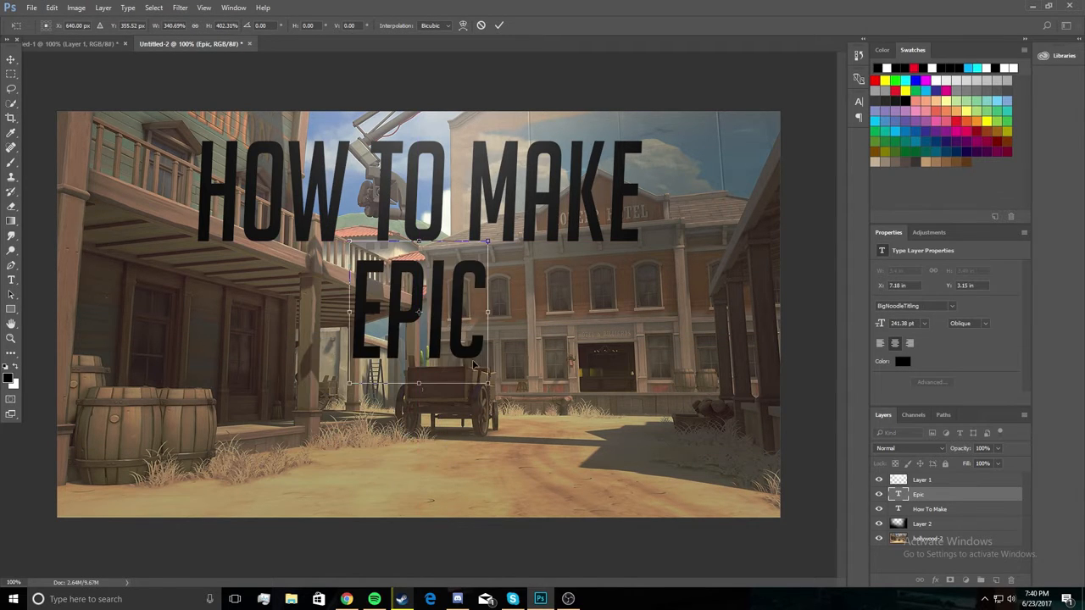
left_click_drag(489, 383, 521, 374)
left_click_drag(495, 338, 465, 344)
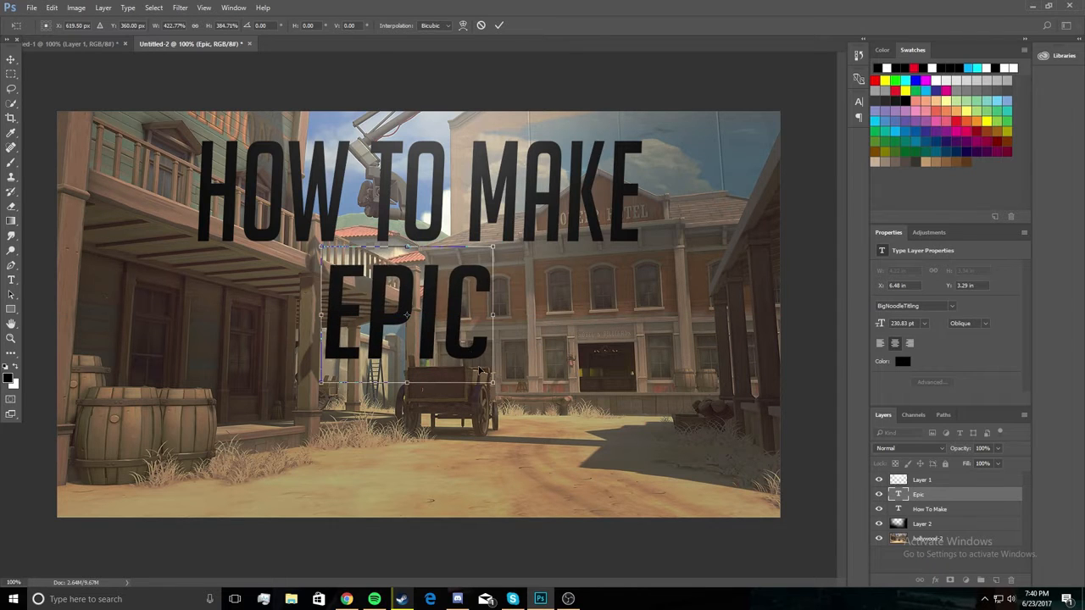
left_click_drag(495, 386, 501, 392)
left_click_drag(465, 342, 469, 349)
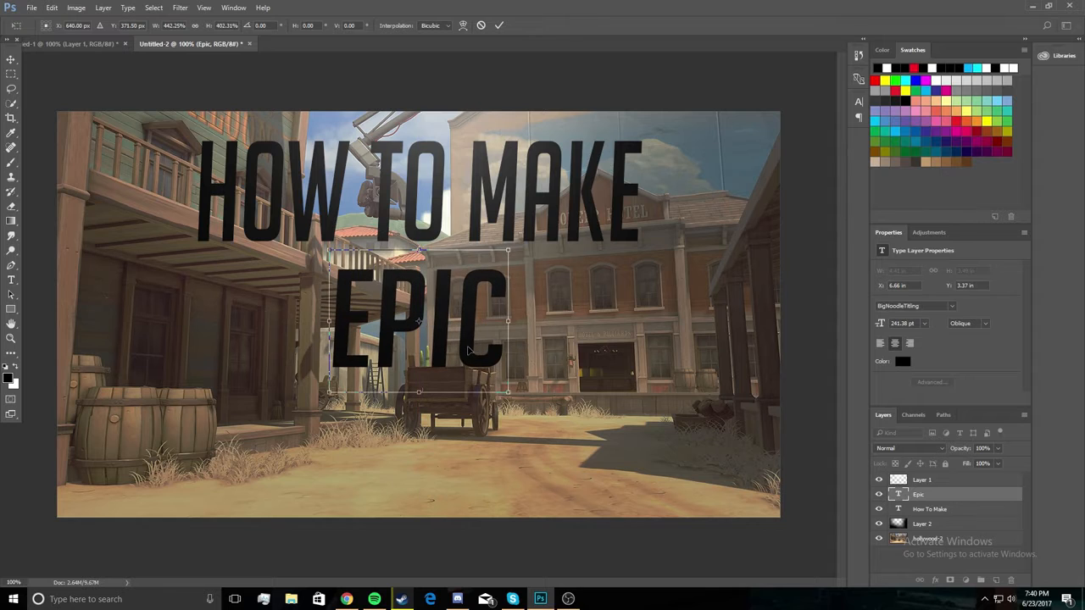
left_click(11, 60)
left_click(480, 227)
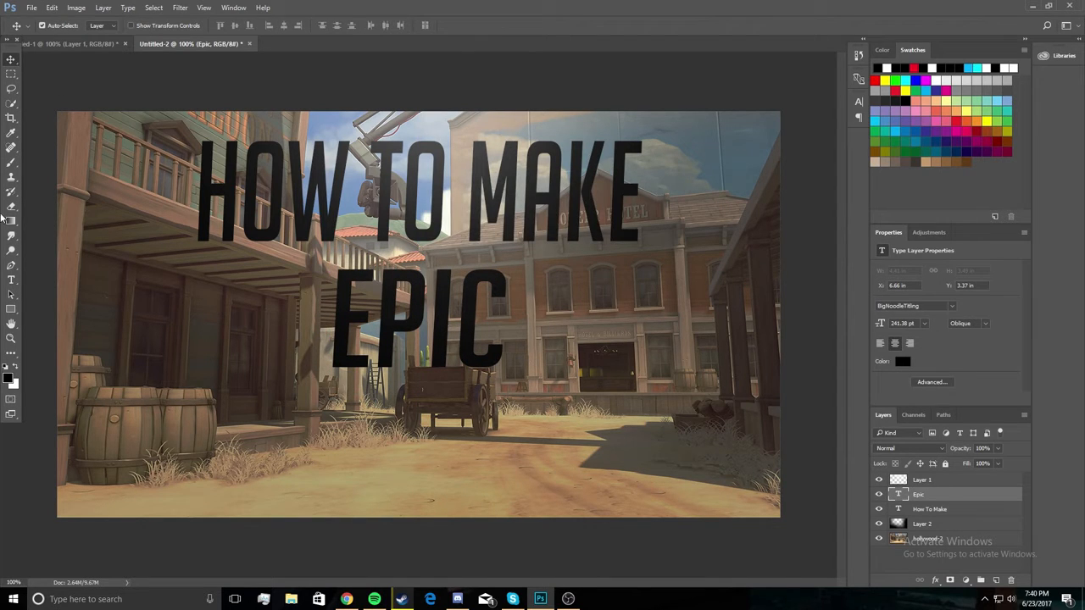
Draw a black rectangle about 352 x 208 px around the word EPIC and move its layer directly below the Epic layer.
left_click(11, 310)
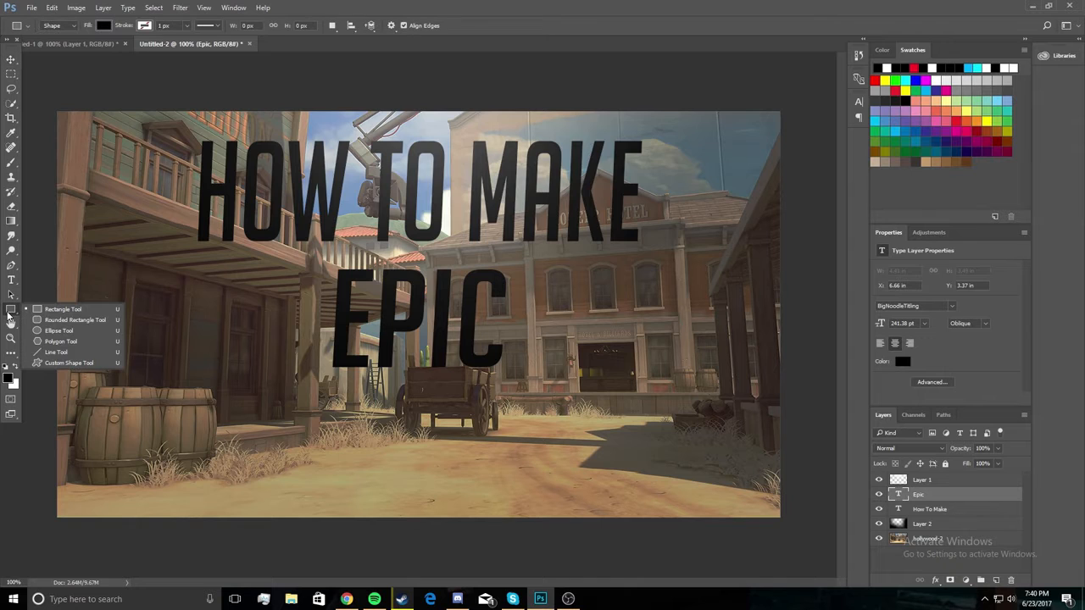
left_click(8, 315)
left_click(10, 314)
left_click(11, 316)
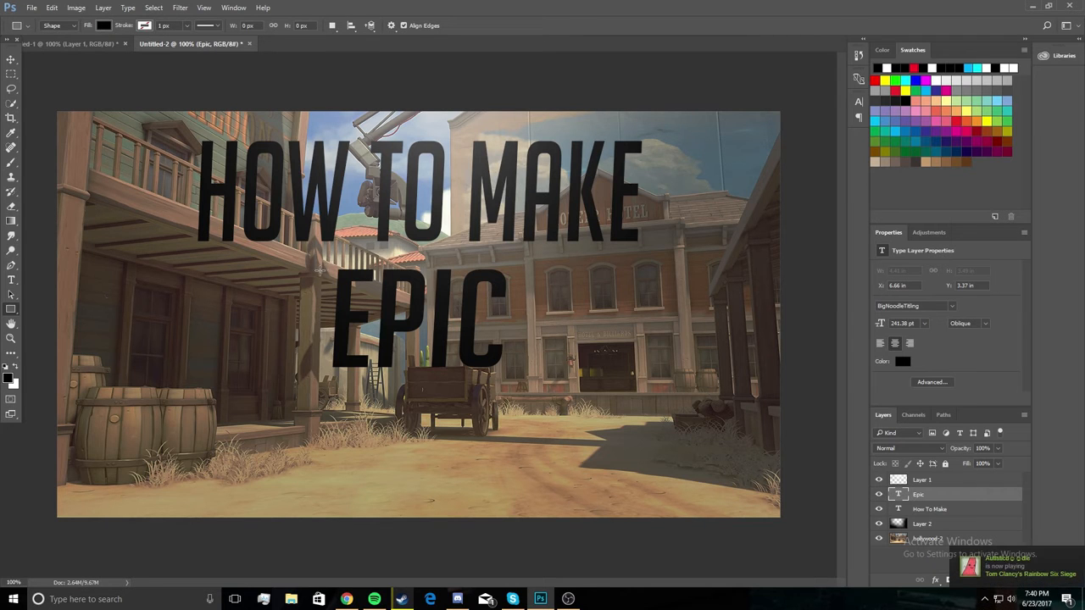
left_click_drag(317, 259, 515, 378)
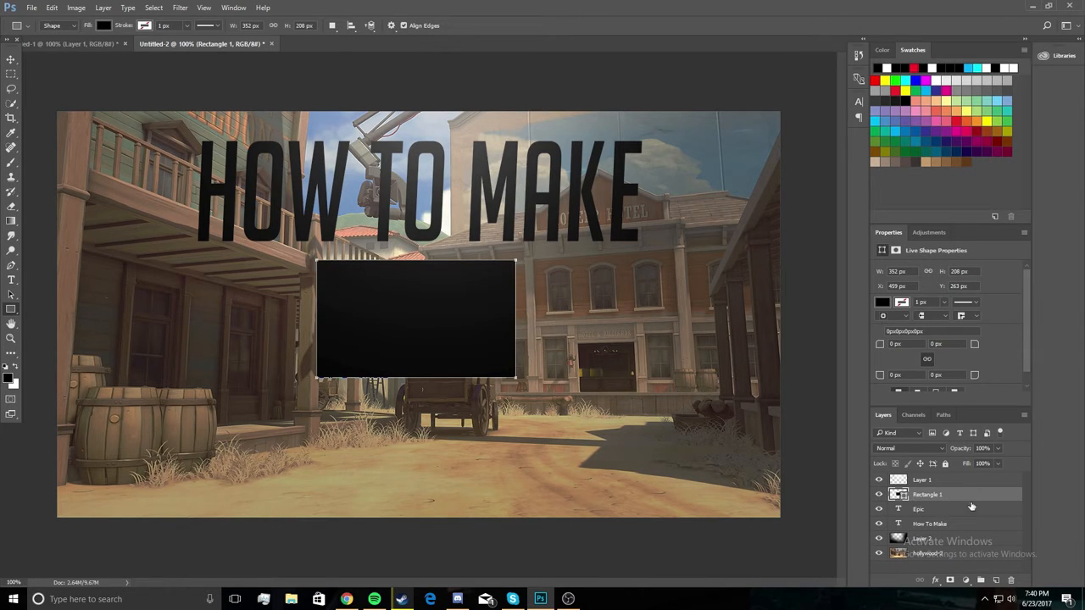
left_click_drag(958, 498, 966, 525)
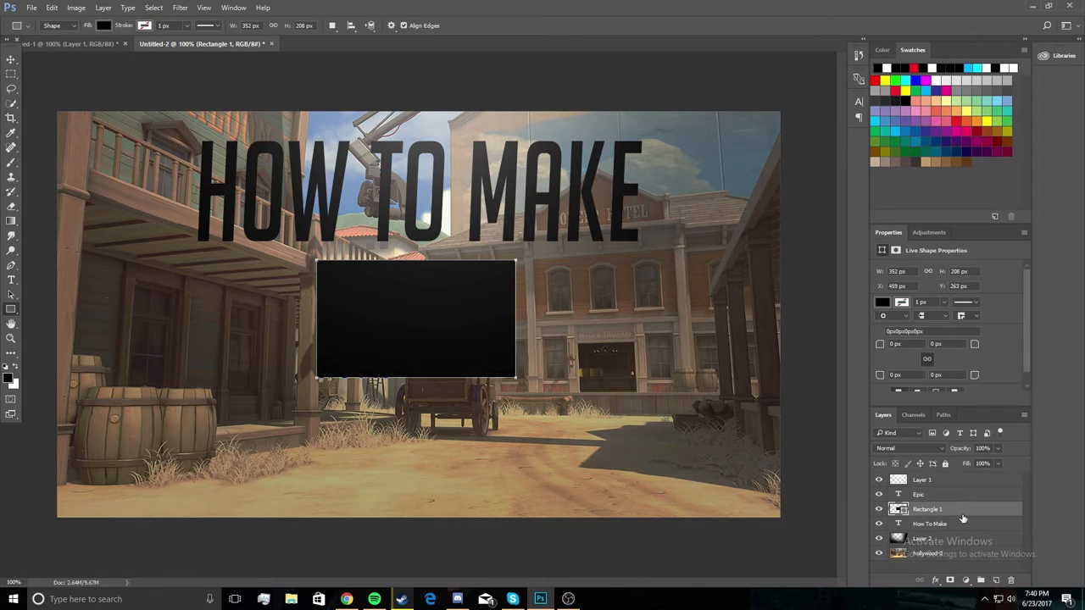
Apply a red (ff0000) Color Overlay layer style at 100% opacity to the rectangle behind EPIC.
double_click(960, 512)
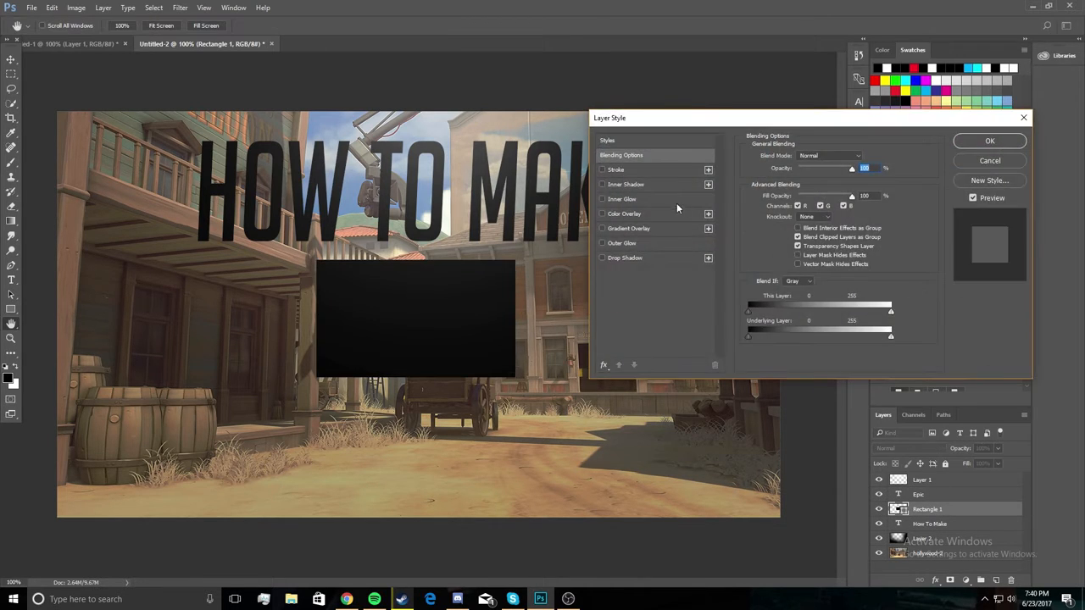
left_click(605, 186)
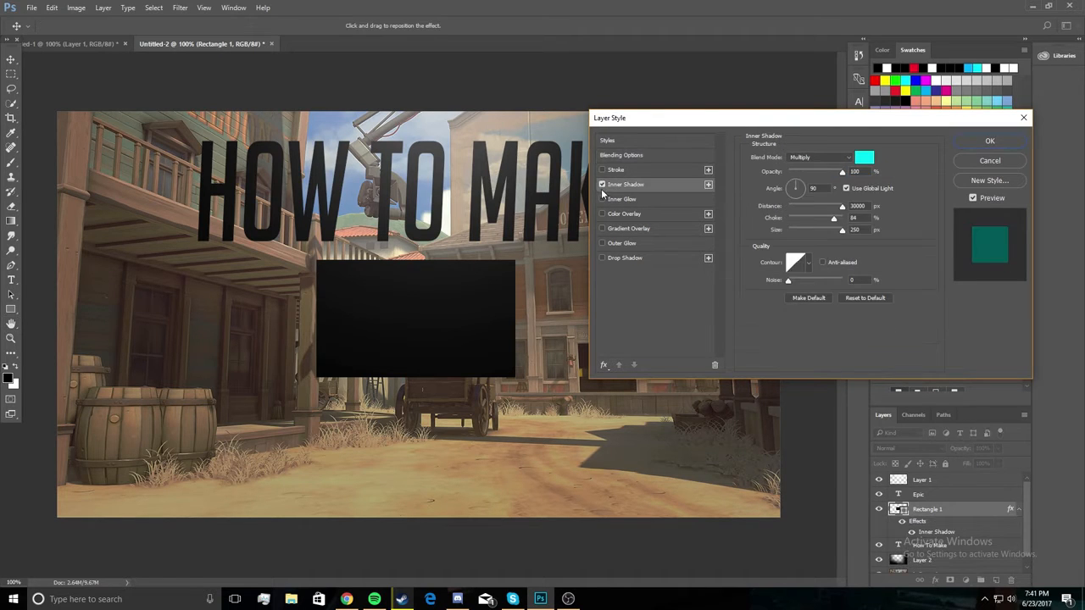
left_click(602, 185)
left_click(605, 198)
left_click(604, 200)
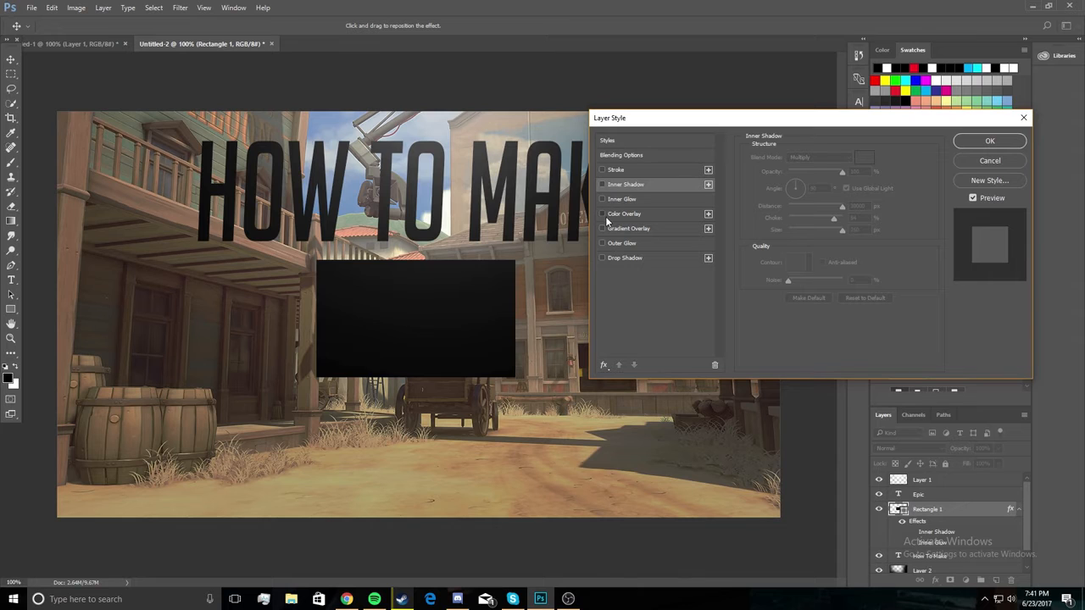
left_click(604, 214)
left_click(617, 214)
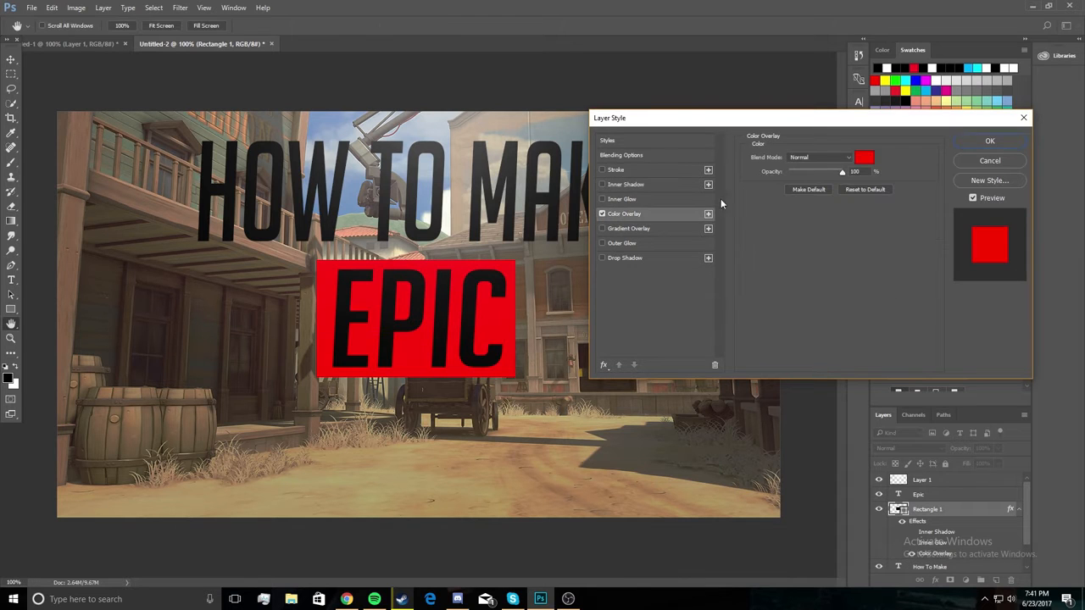
left_click(864, 158)
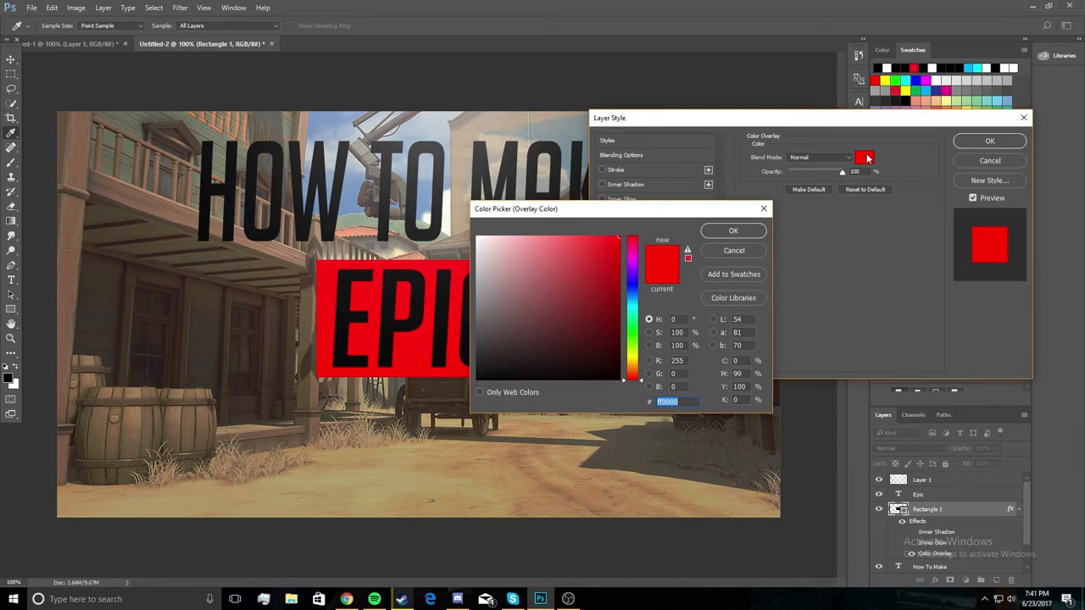
left_click(764, 209)
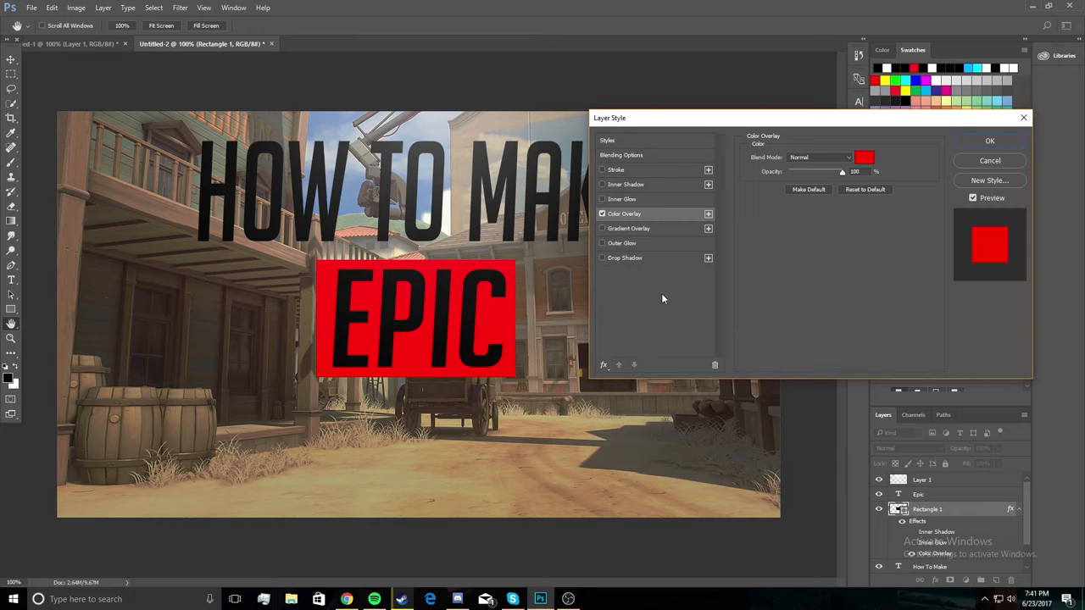
left_click(987, 142)
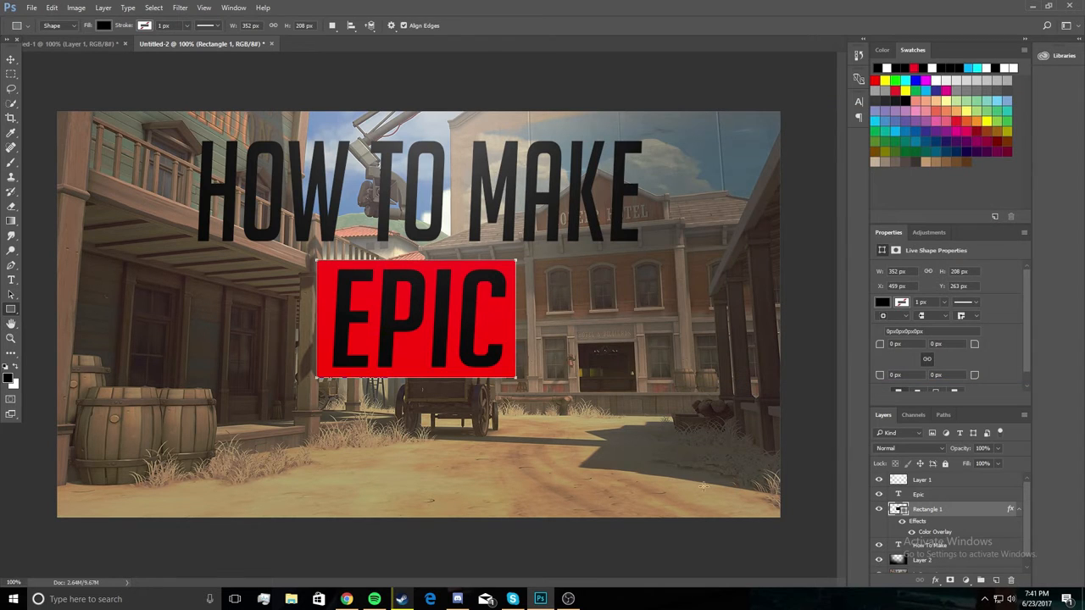
Load the outline of the EPIC letters as a selection and rasterize the Epic text layer.
left_click(899, 495, "ctrl")
right_click(975, 495)
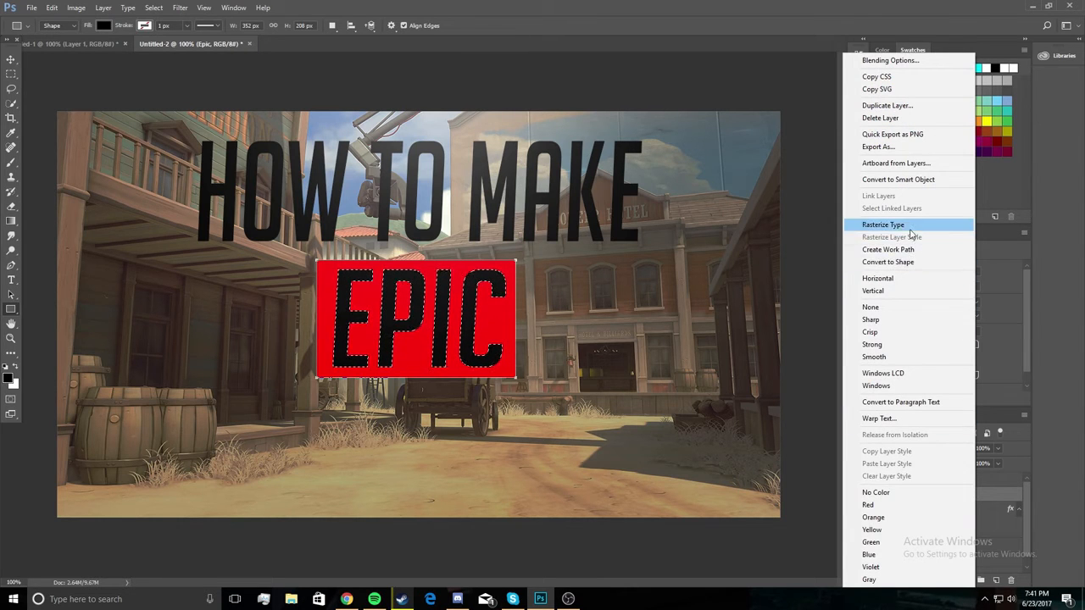
left_click(910, 226)
Rasterize the red rectangle shape layer behind the EPIC text.
left_click(959, 509)
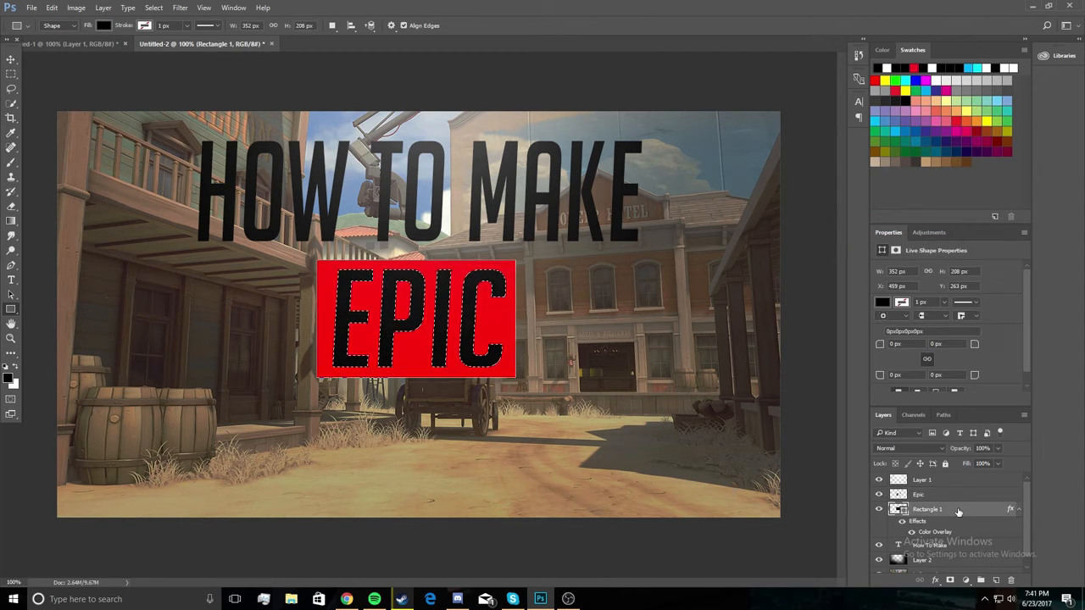
right_click(960, 510)
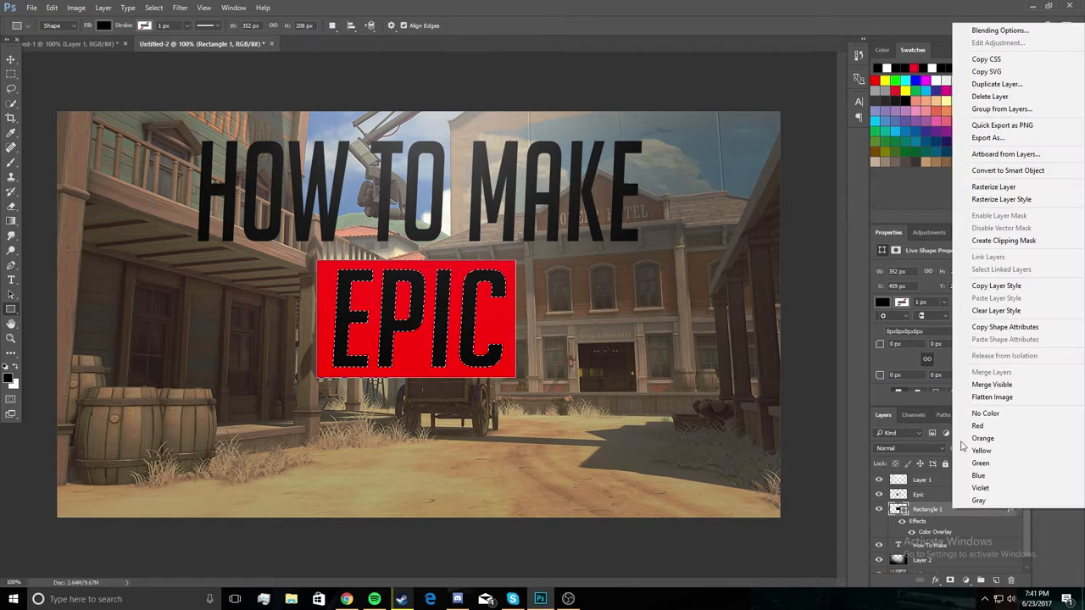
left_click(986, 187)
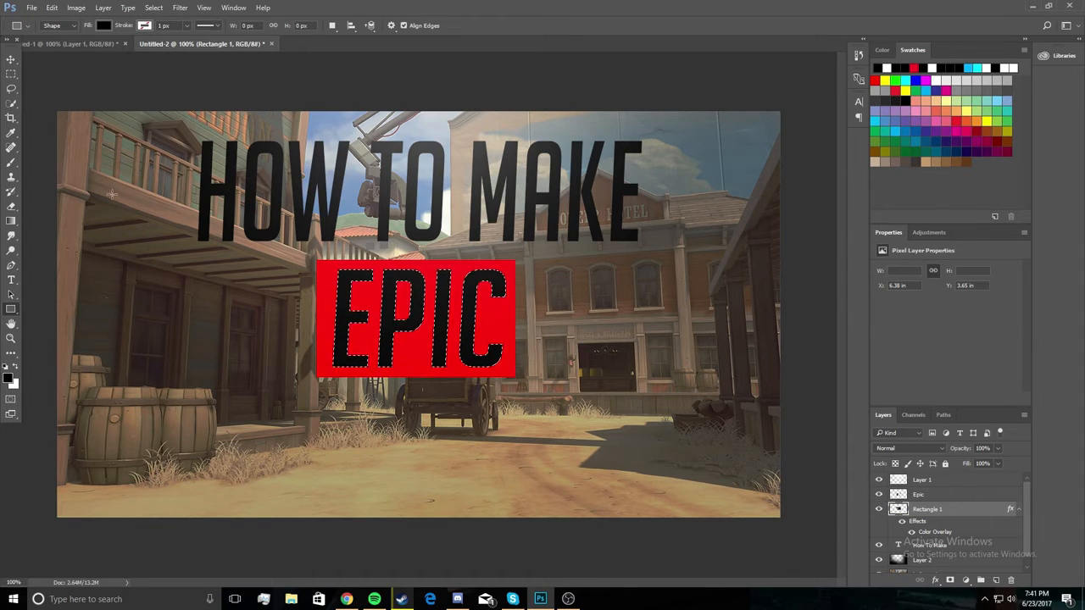
Cut the selected EPIC letter shapes out of the red rectangle and move the rectangle aside over the barrels.
left_click(11, 59)
mouse_move(349, 279)
left_mouse_down()
mouse_move(291, 286)
mouse_move(274, 320)
mouse_move(303, 279)
mouse_move(351, 287)
left_mouse_up()
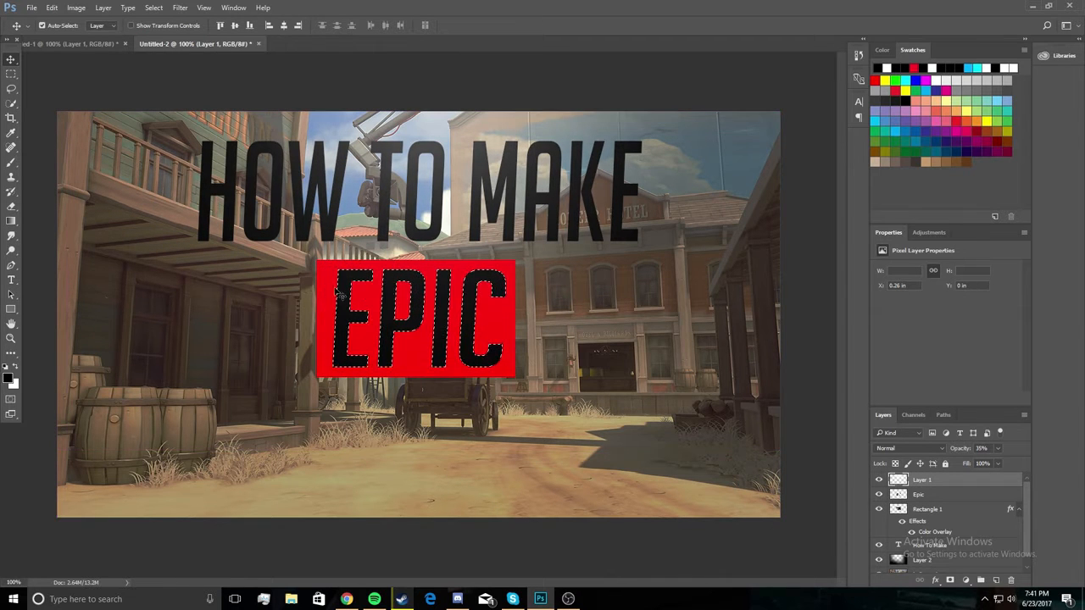
left_click(953, 511)
left_click_drag(490, 335, 249, 374)
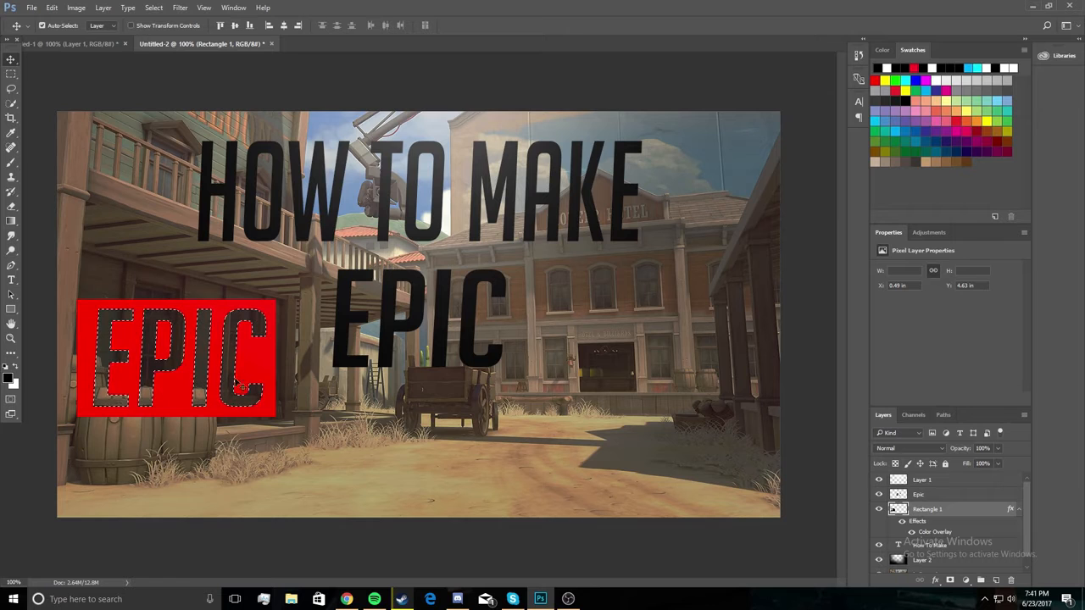
Delete the Epic text layer and move the cut-out red rectangle back beneath HOW TO MAKE.
right_click(943, 496)
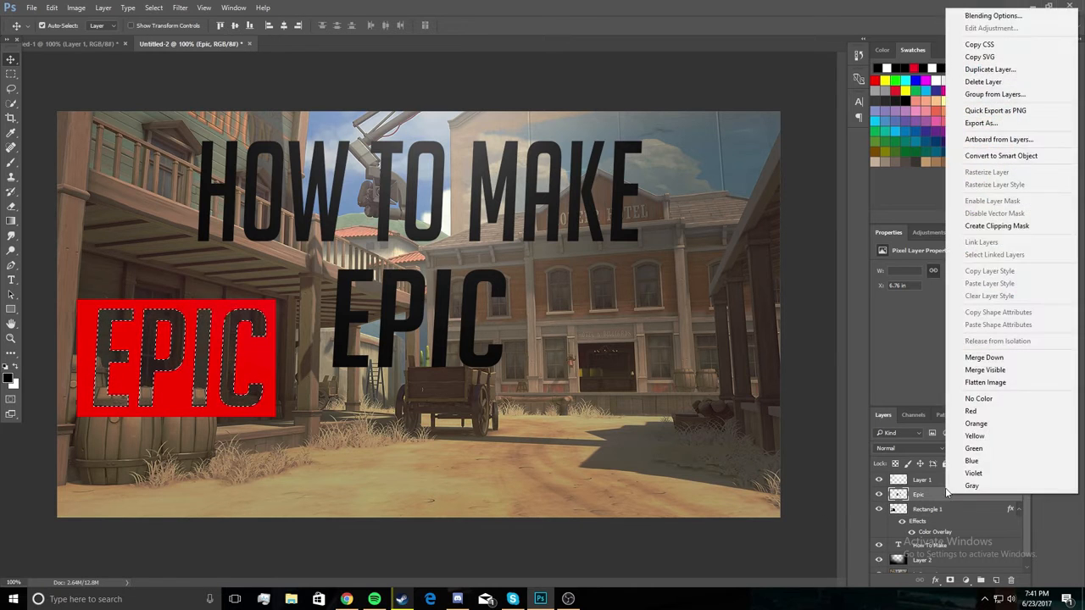
left_click(981, 81)
key("Return")
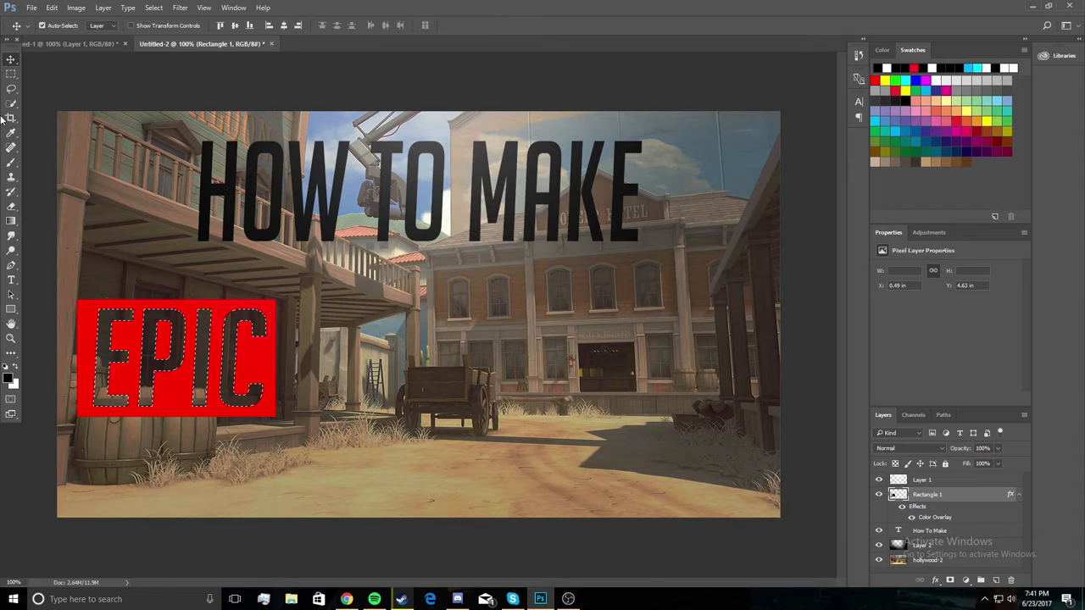
left_click_drag(196, 311, 463, 271)
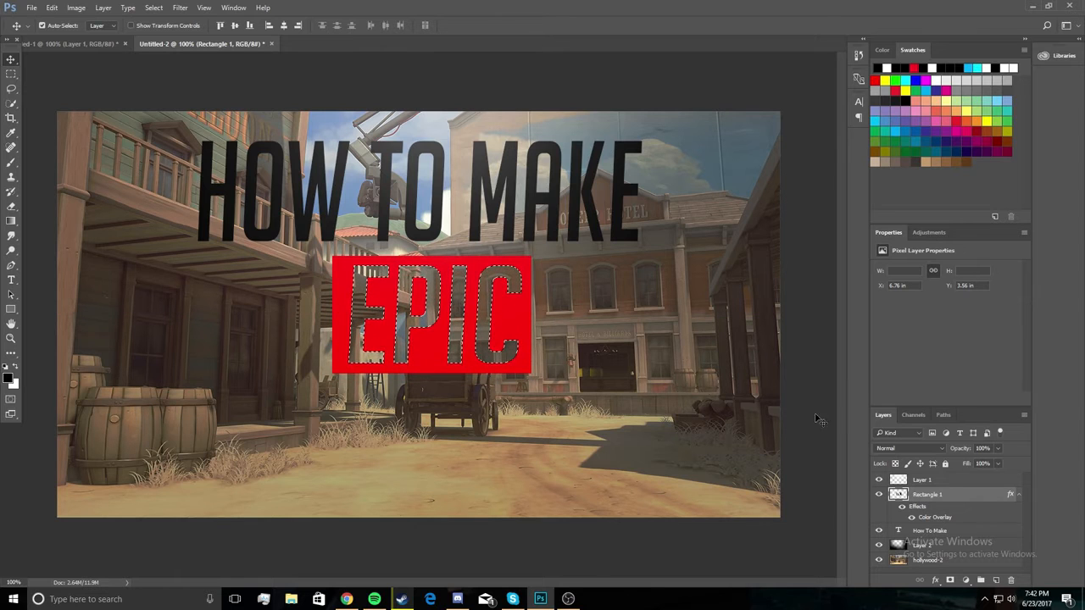
Replace the rectangle's Color Overlay with a Gradient Overlay based on the Foreground to Background preset.
double_click(969, 497)
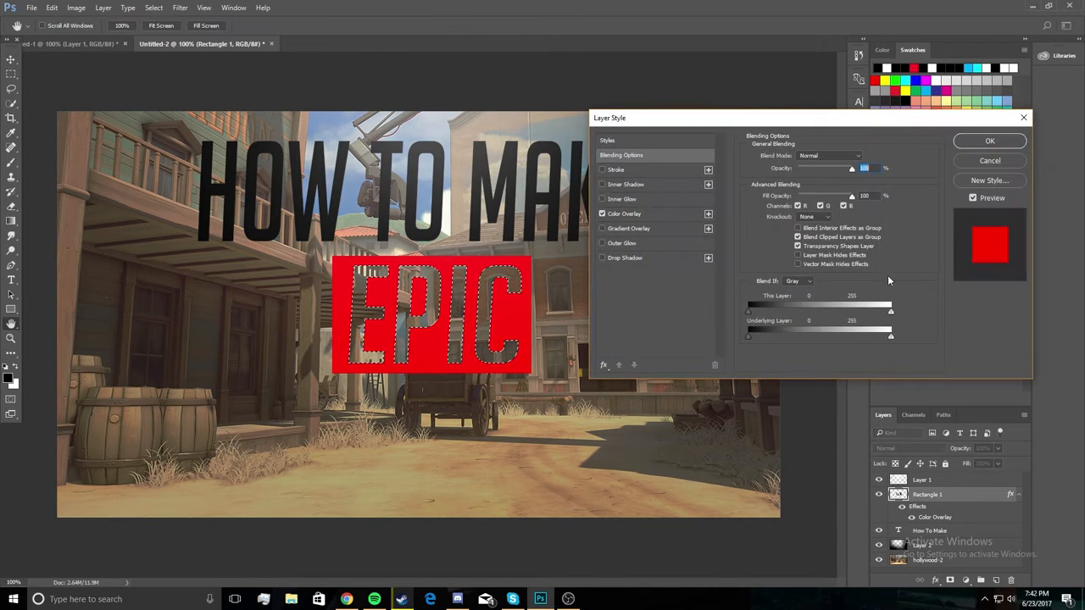
left_click(661, 215)
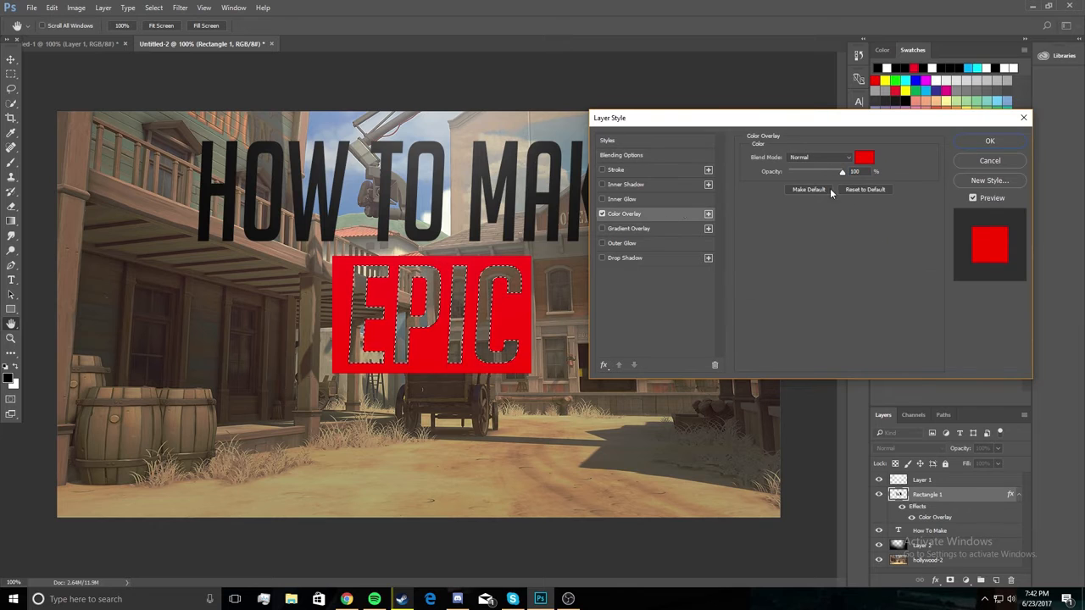
left_click(602, 213)
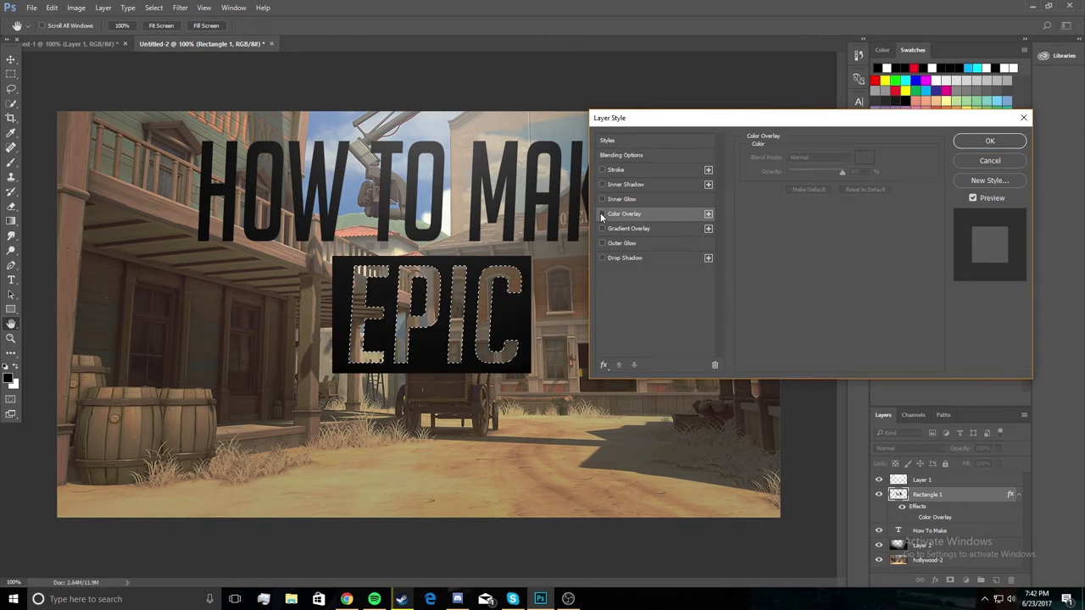
left_click(670, 229)
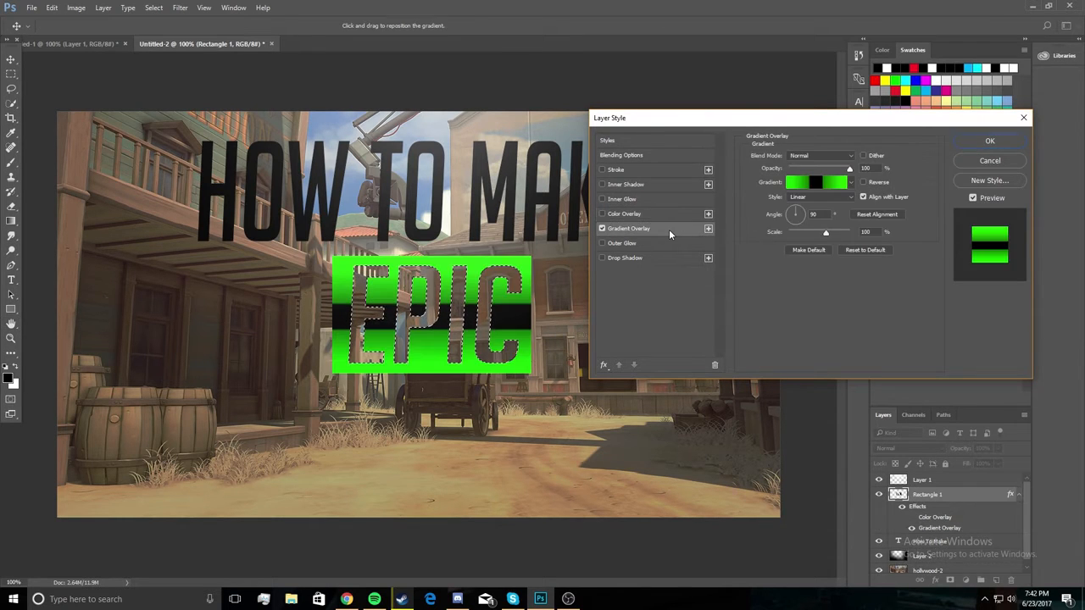
left_click(805, 183)
left_click(690, 177)
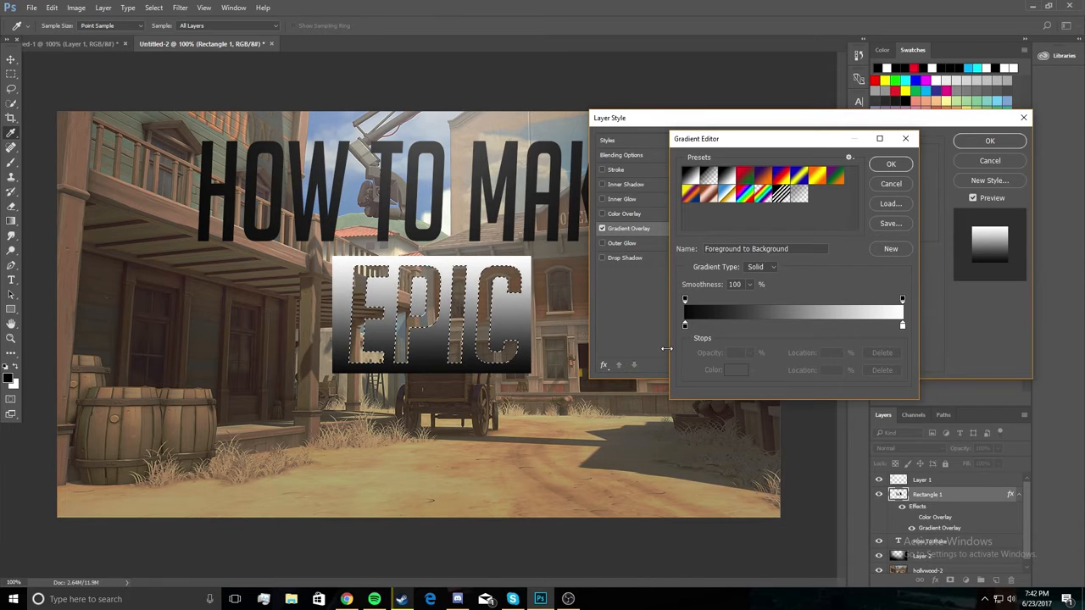
Set the gradient's colour stop at location 0% to orange (ff8a00).
left_click(684, 325)
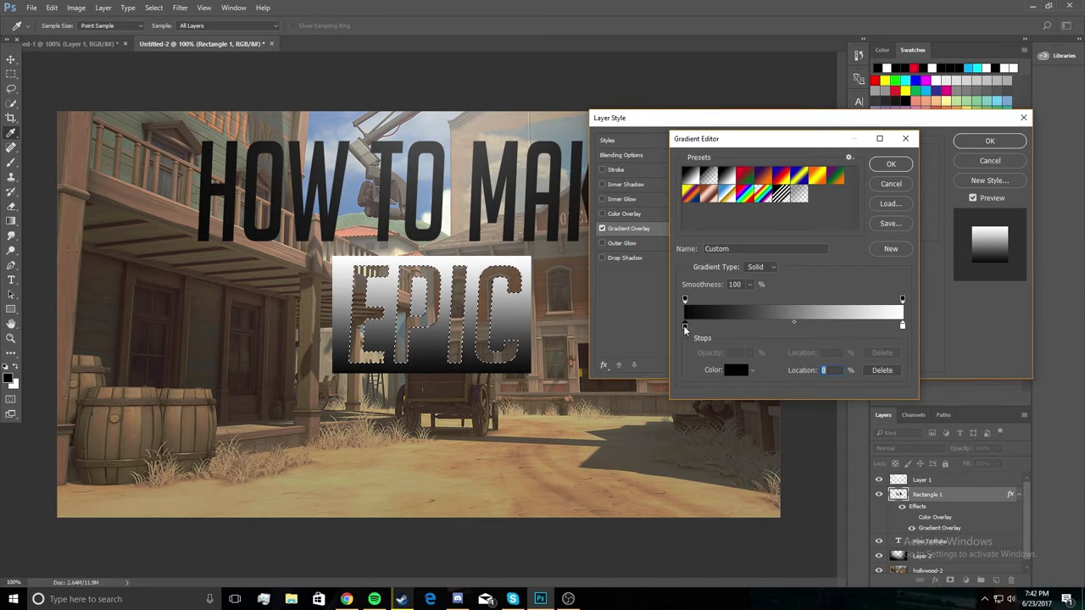
left_click(725, 371)
left_click(636, 363)
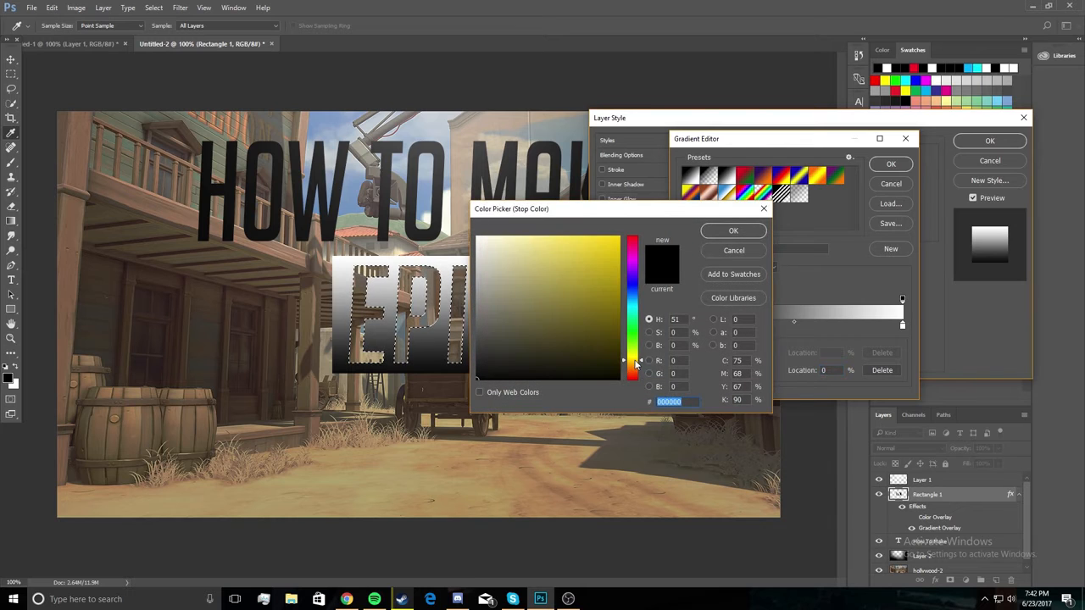
left_click(636, 371)
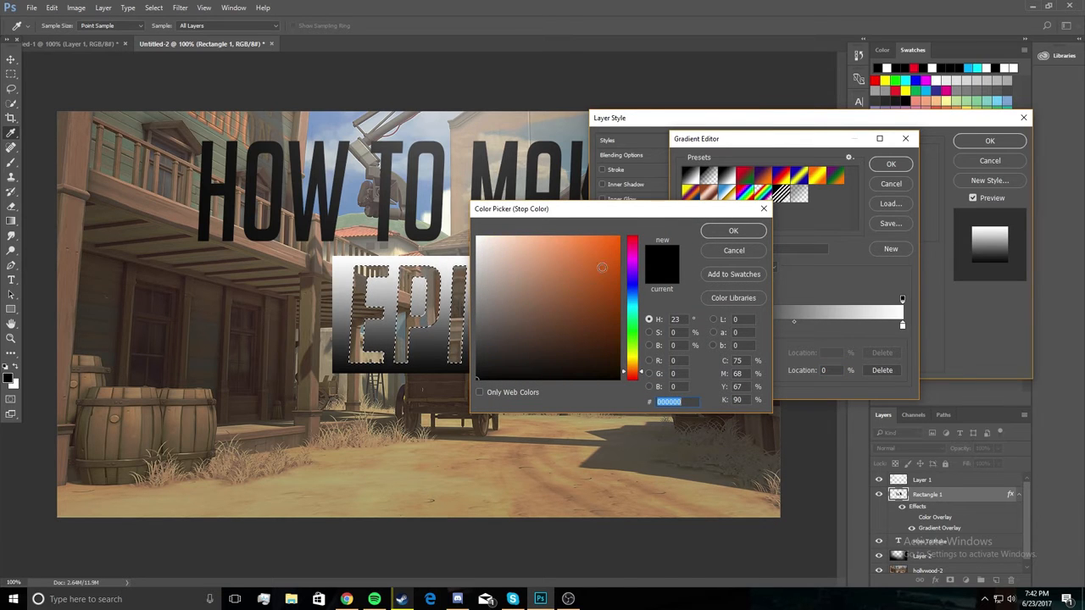
left_click(618, 237)
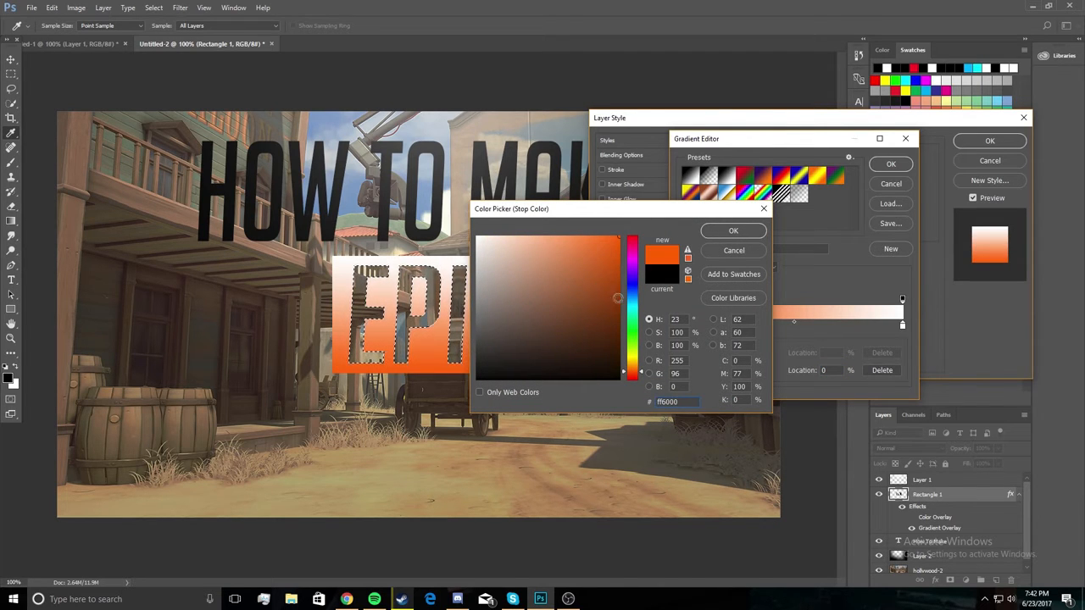
left_click(636, 367)
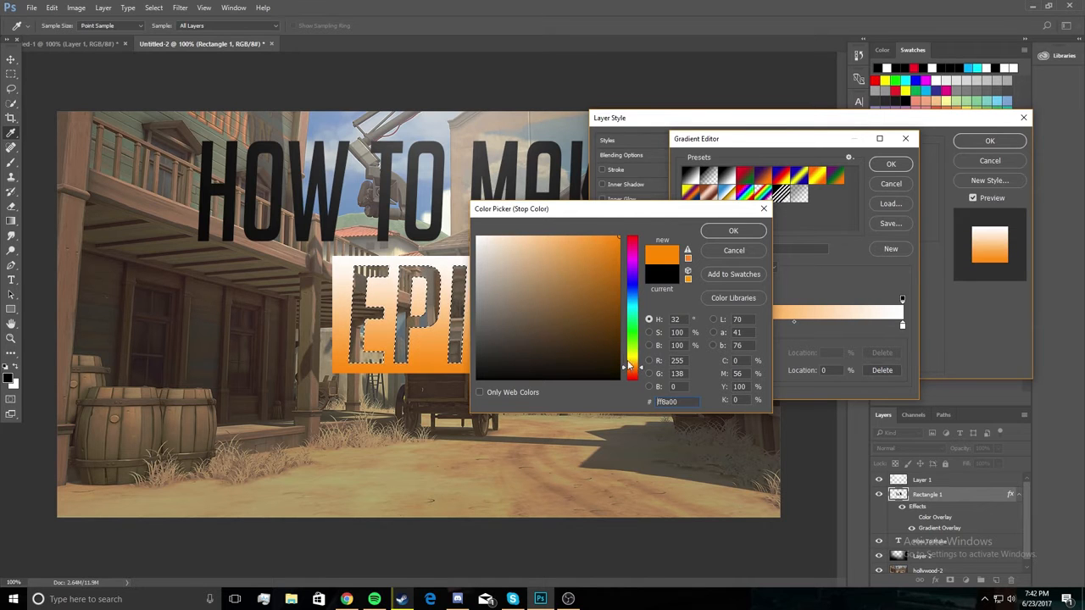
left_click(735, 232)
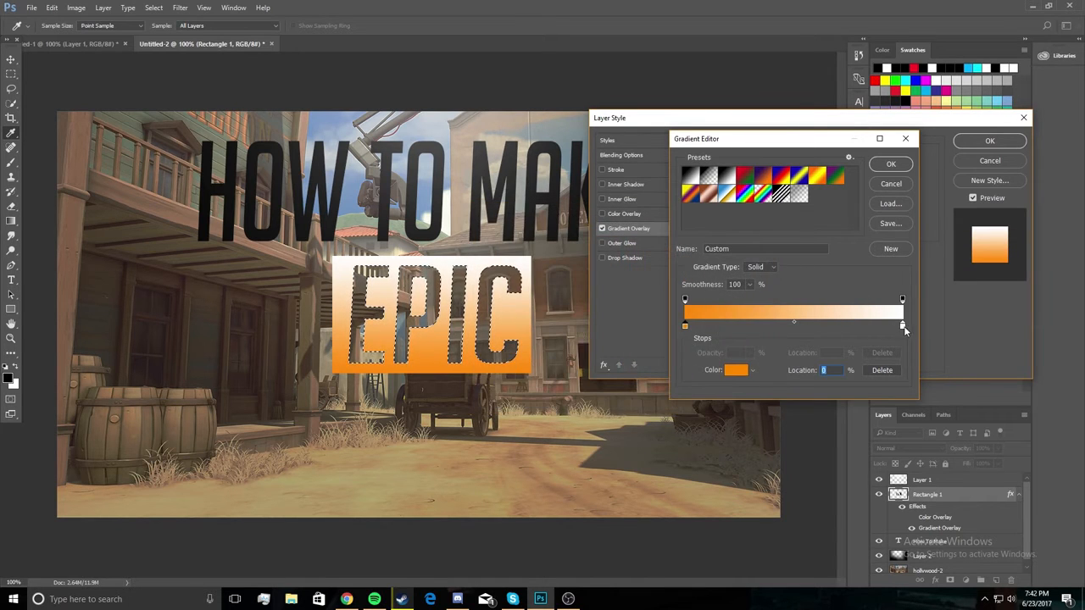
Set the gradient's colour stop at location 100% to yellow (ffd800) and accept the gradient.
left_click(902, 327)
left_click(734, 369)
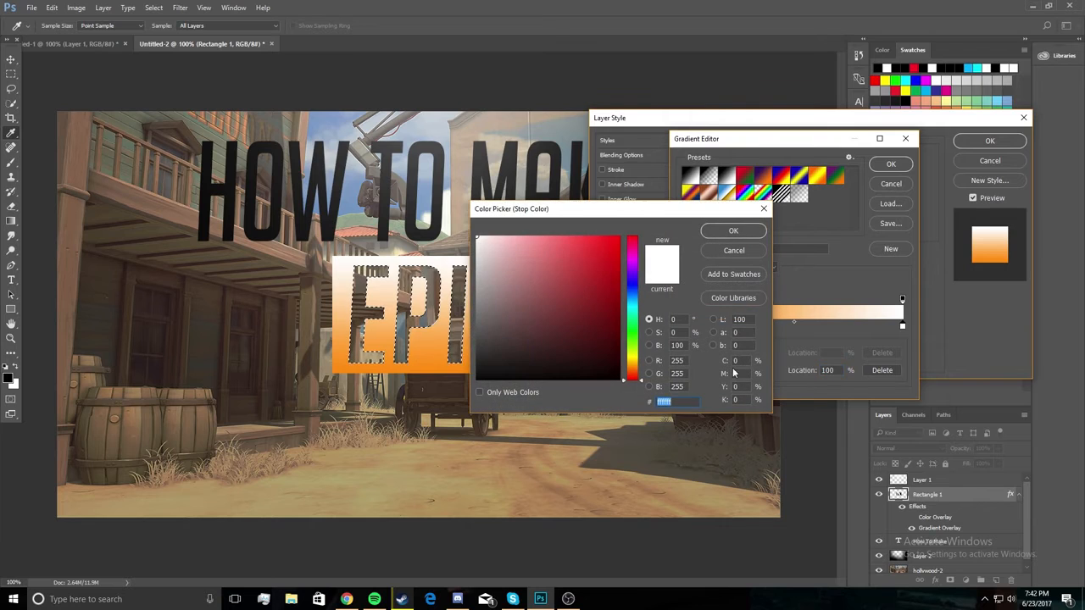
left_click_drag(636, 360, 636, 359)
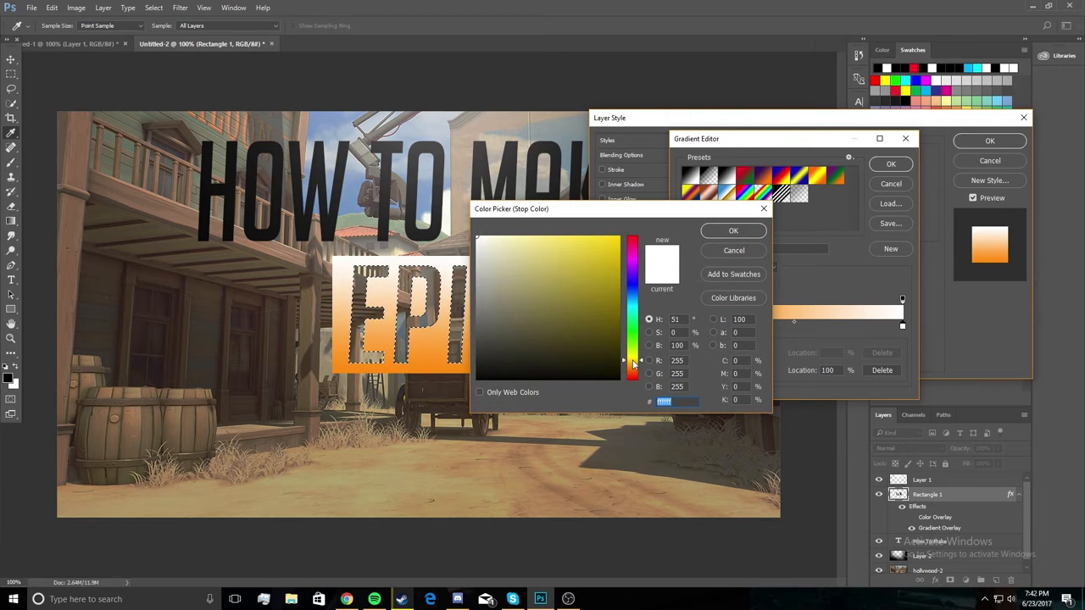
left_click_drag(594, 263, 639, 233)
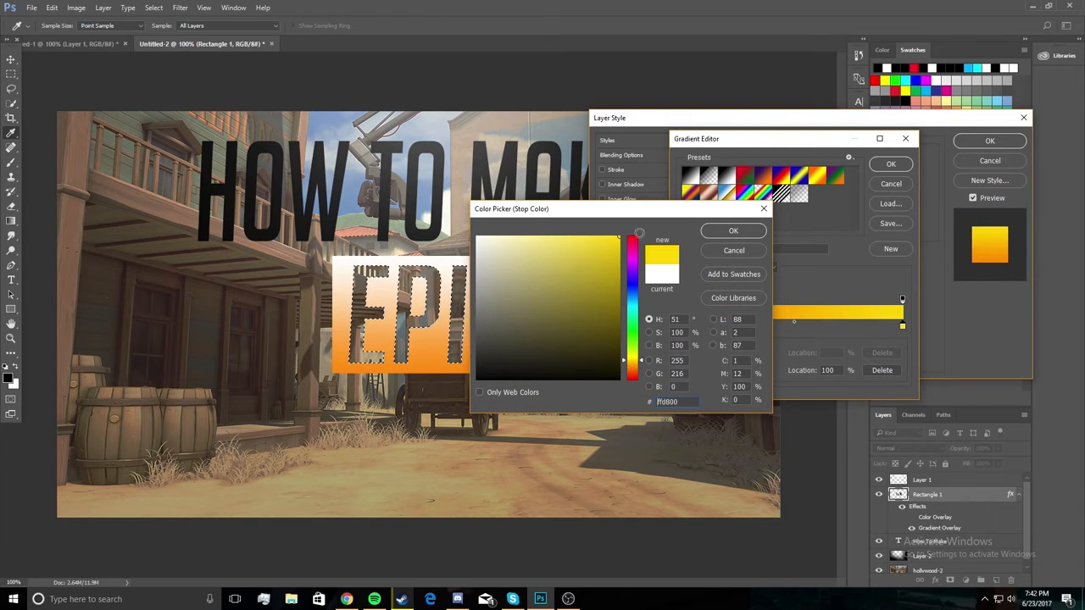
left_click(735, 233)
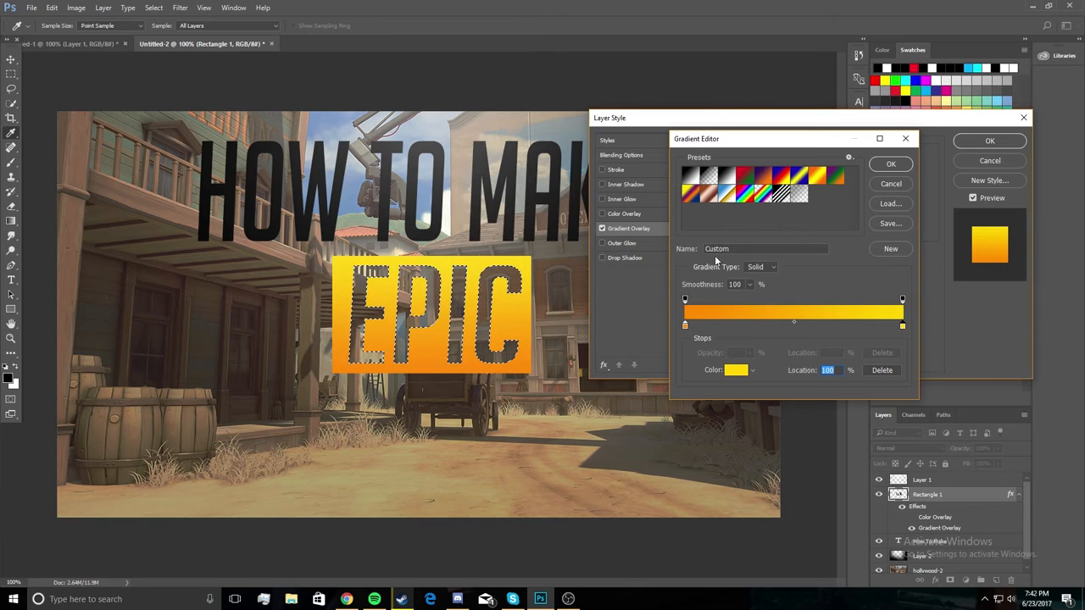
left_click(892, 164)
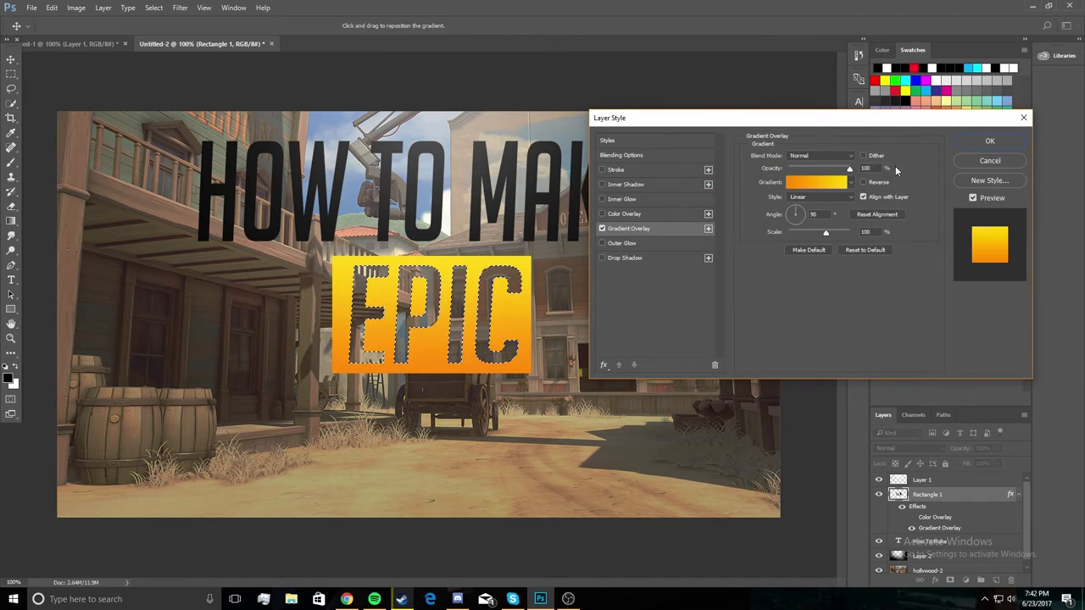
Enable a Multiply Drop Shadow and an Overlay Inner Glow, both at 75% opacity, on the EPIC rectangle and apply the layer style.
left_click(631, 257)
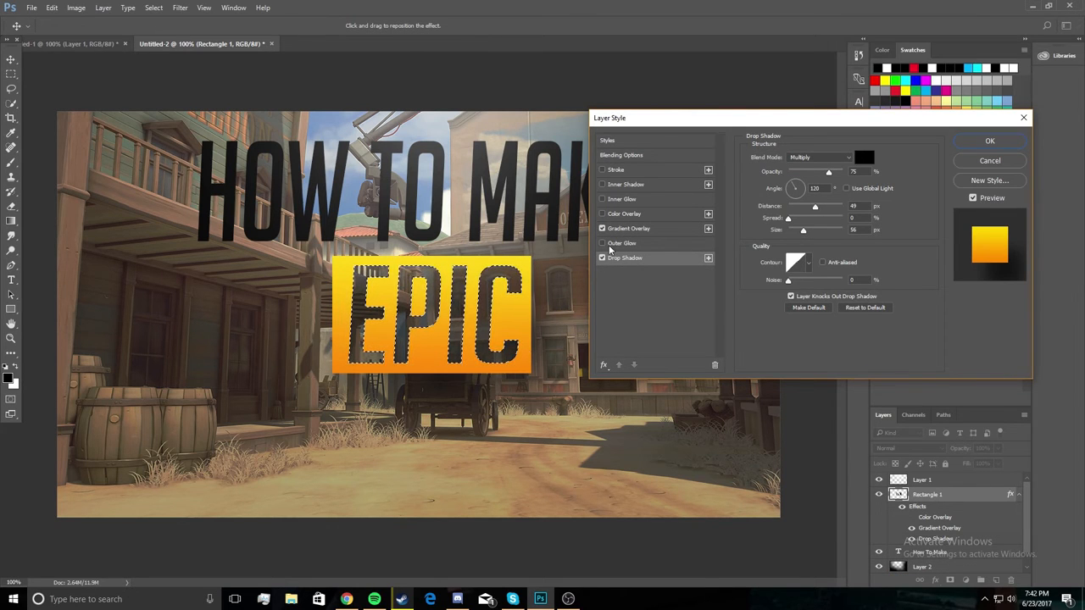
left_click(603, 258)
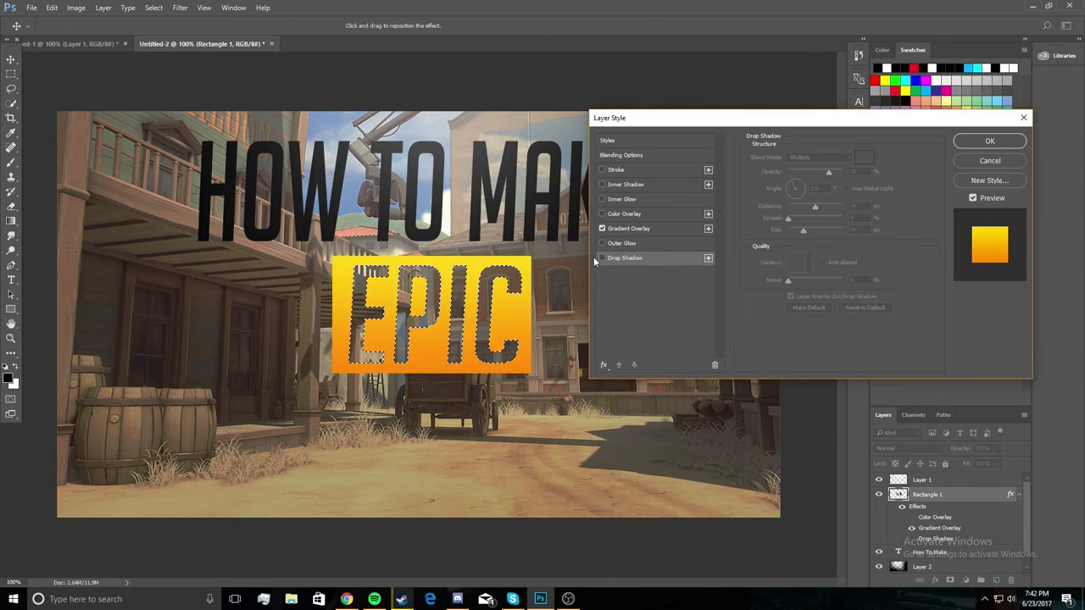
left_click(602, 258)
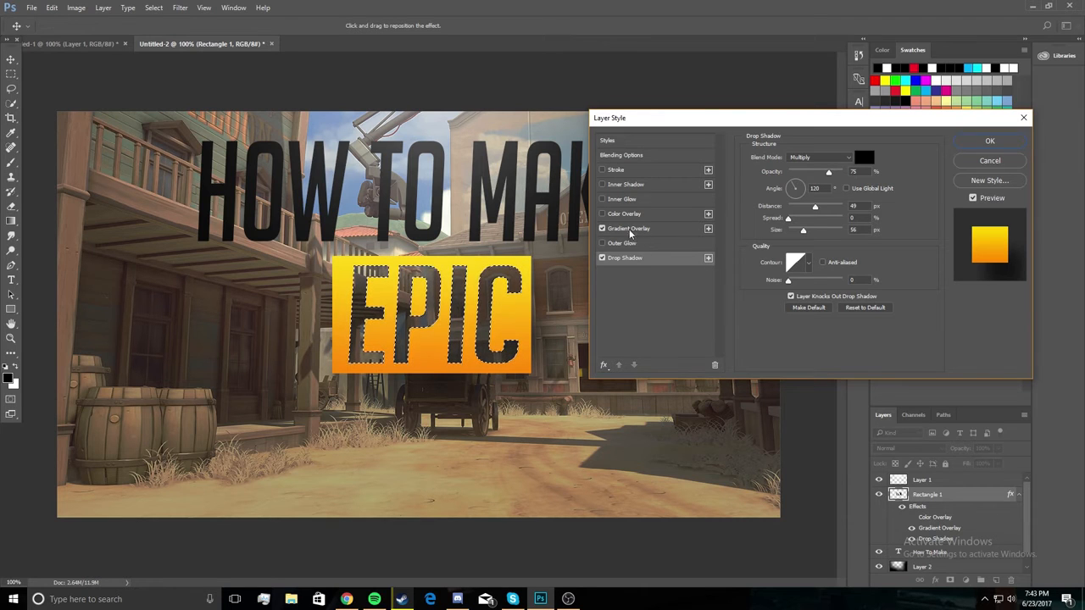
left_click(620, 200)
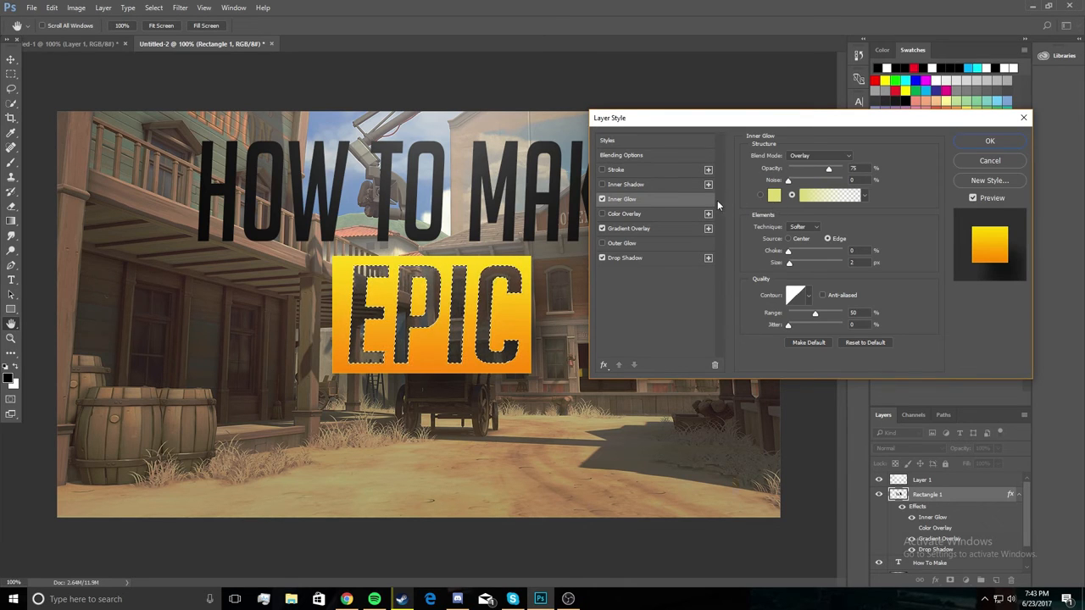
left_click(989, 141)
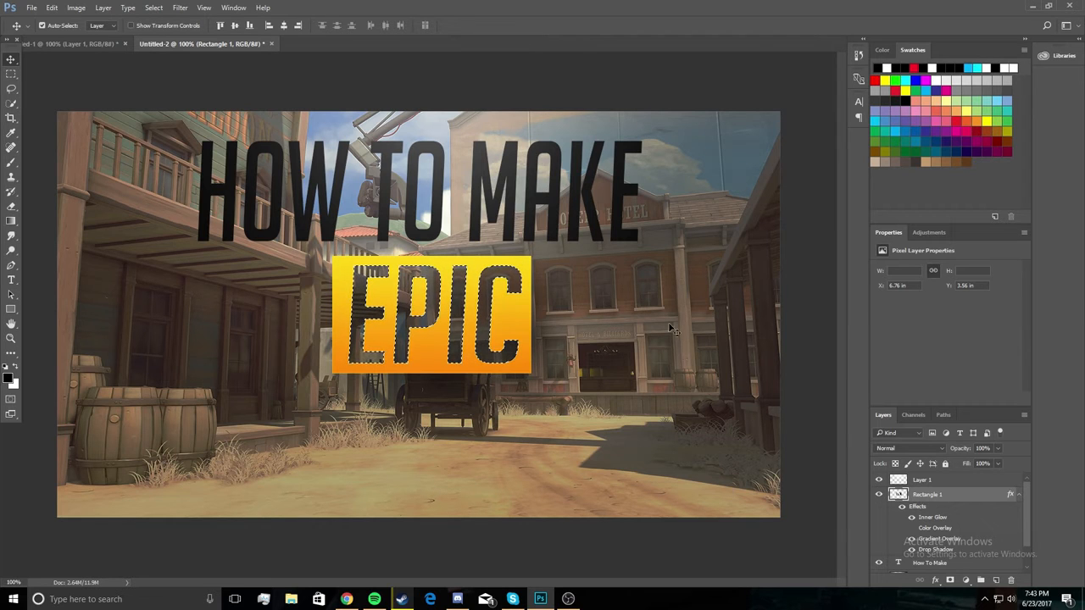
Add a new empty layer above the EPIC rectangle and rasterize the rectangle's layer style.
left_click(994, 581)
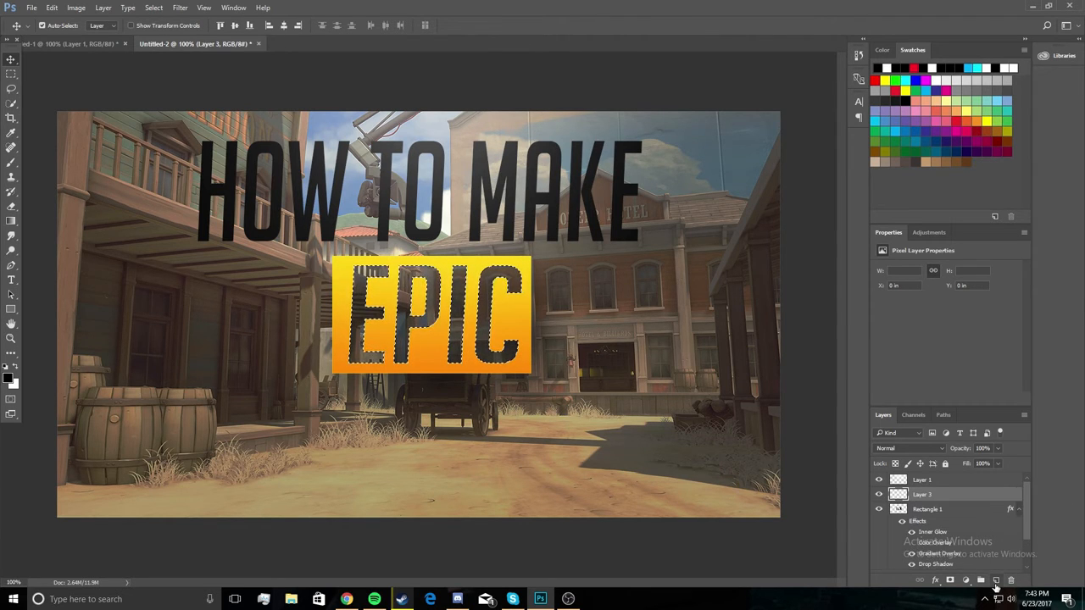
left_click(970, 513)
right_click(970, 513)
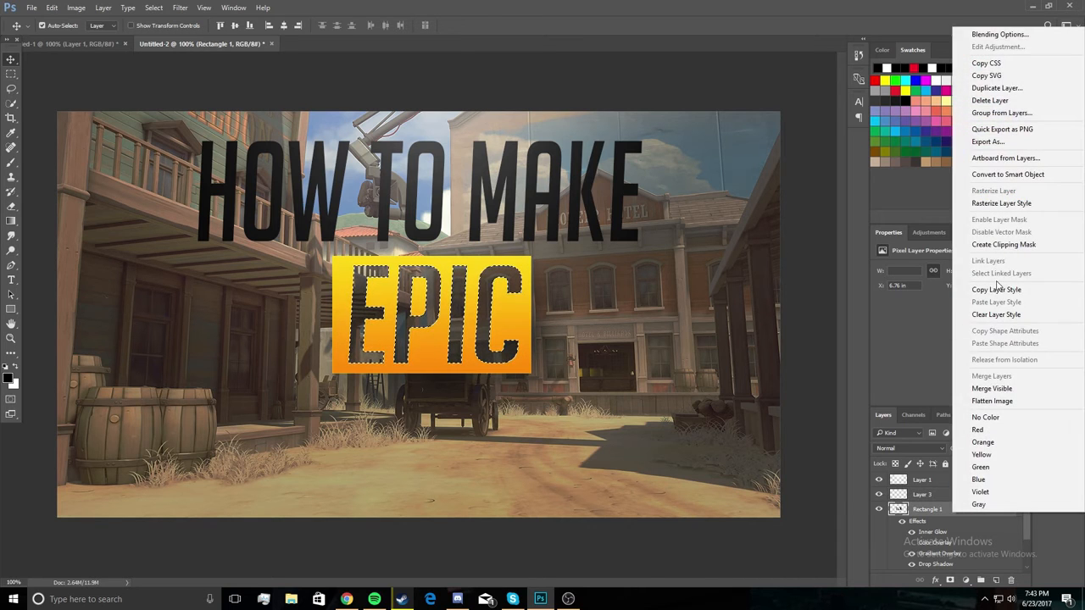
left_click(1002, 204)
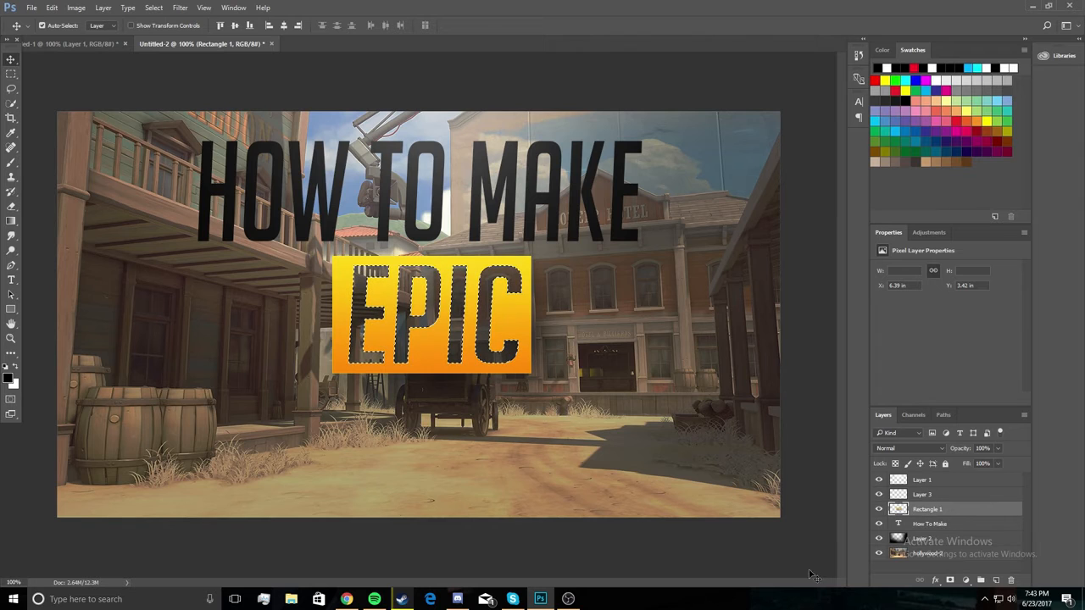
Add the text THUMBNAIL in 60 pt BigNoodleTitling Oblique on Layer 3, on the ground beside the barrels.
left_click(951, 497)
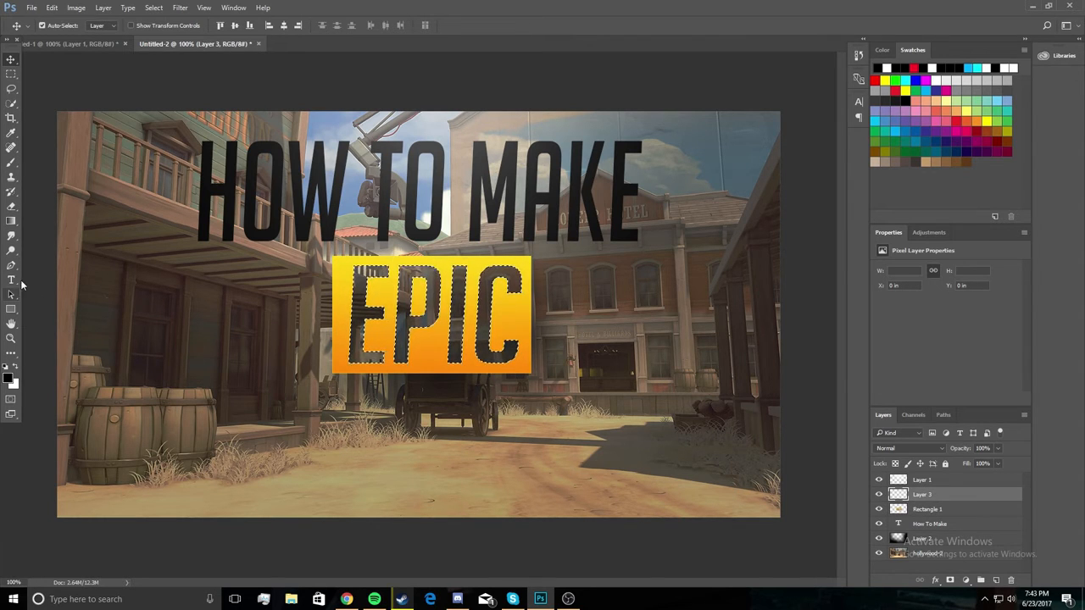
left_click(13, 281)
left_click(230, 452)
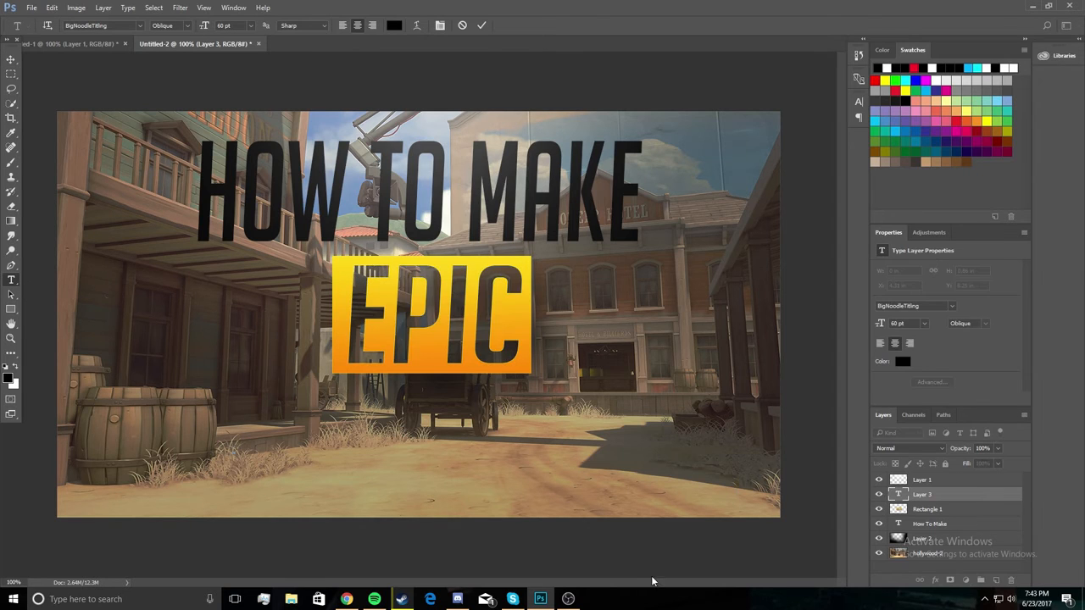
type("THUMBNAIL")
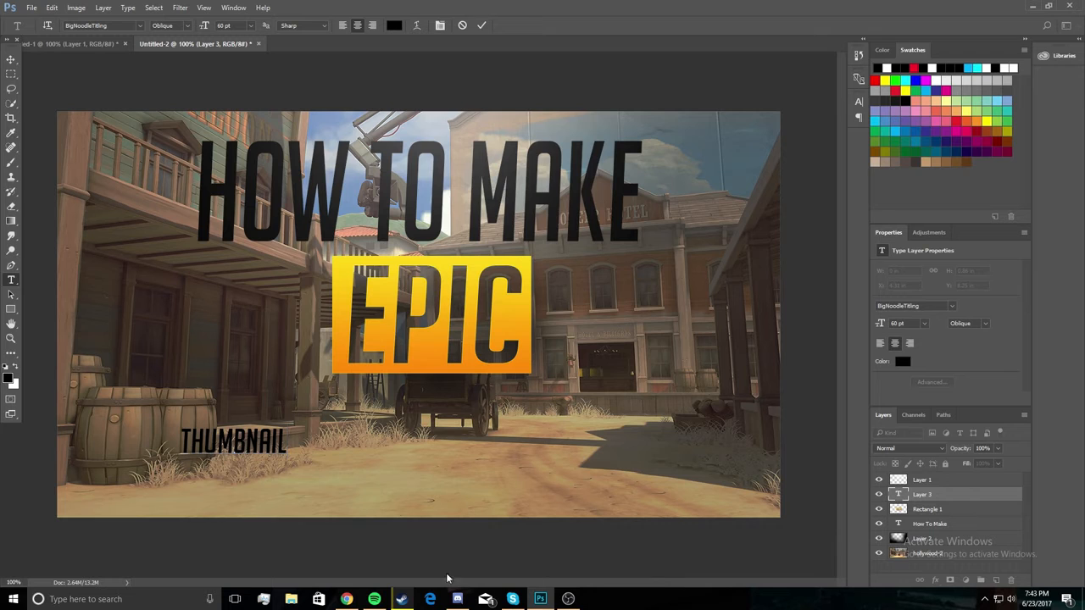
Scale the THUMBNAIL text to about 433% wide and 436% high, place it centred below the EPIC box, and apply the transformation.
left_click(11, 60)
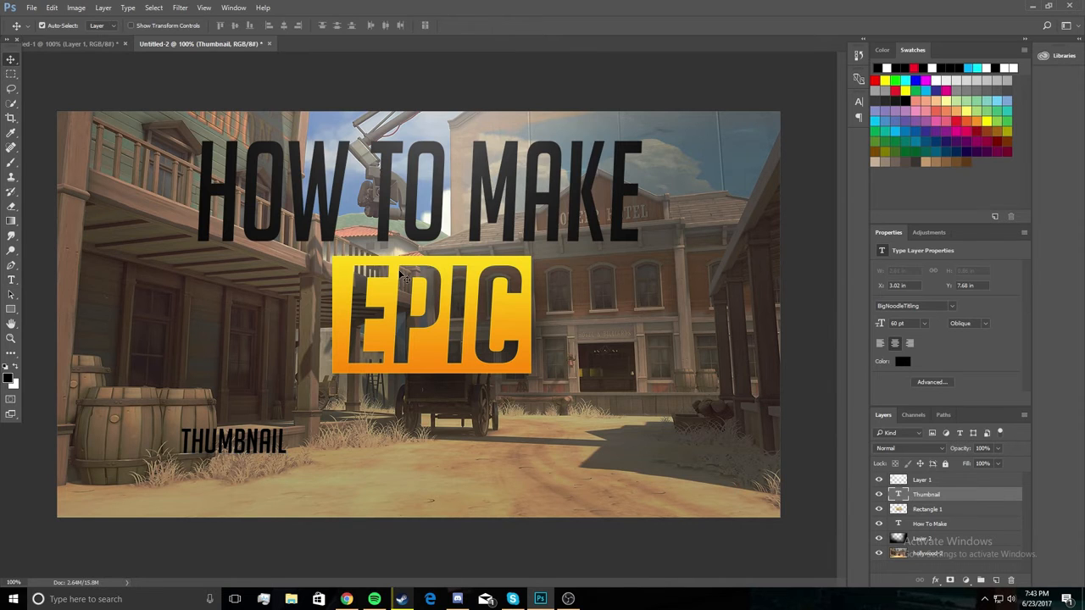
key("ctrl+t")
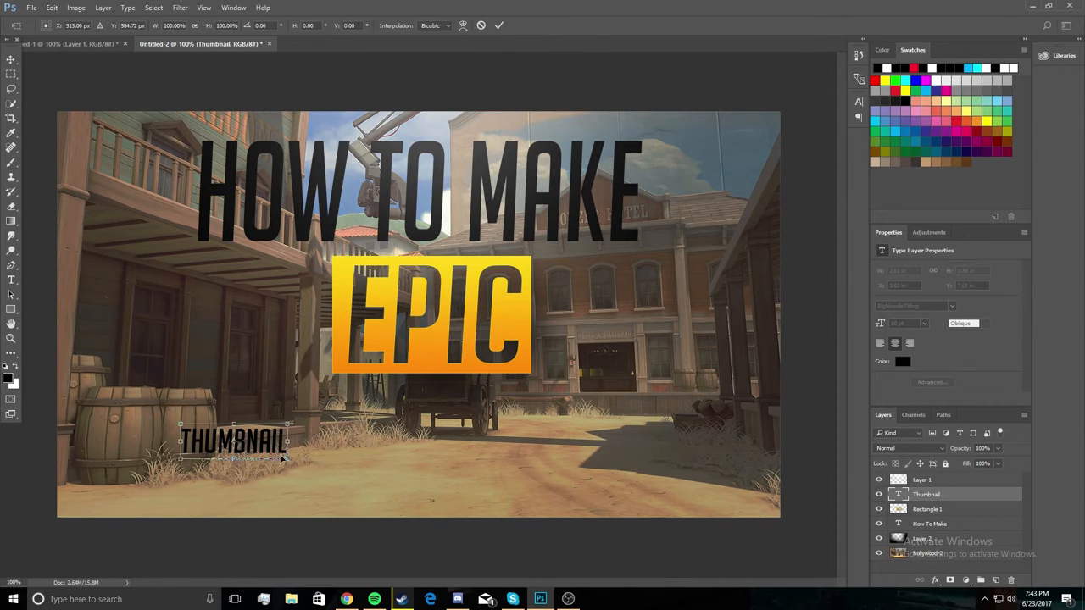
left_click_drag(287, 459, 707, 536)
left_click_drag(547, 496, 481, 468)
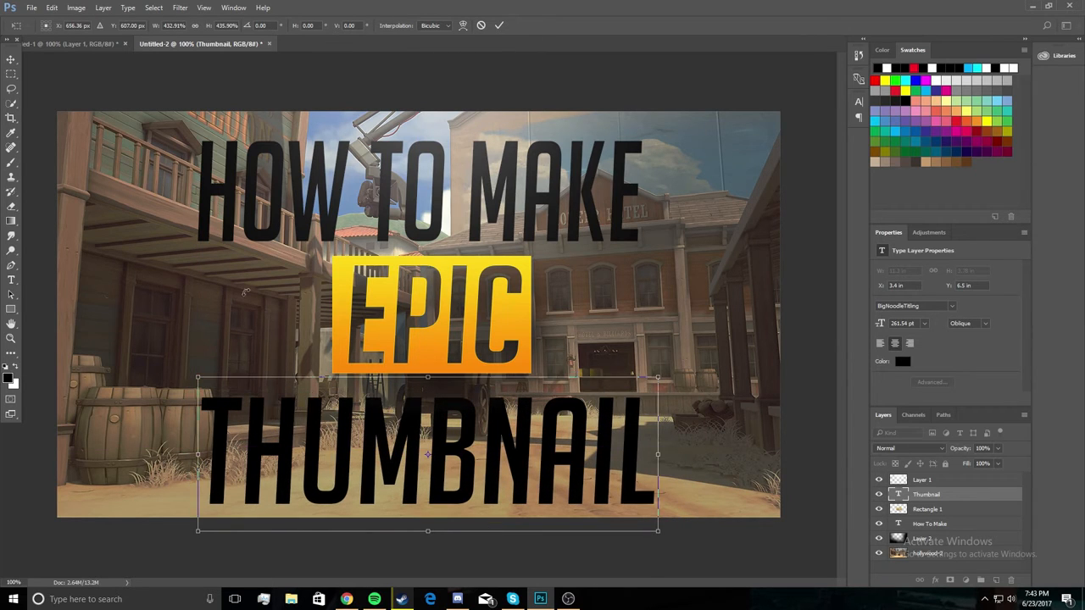
left_click(12, 59)
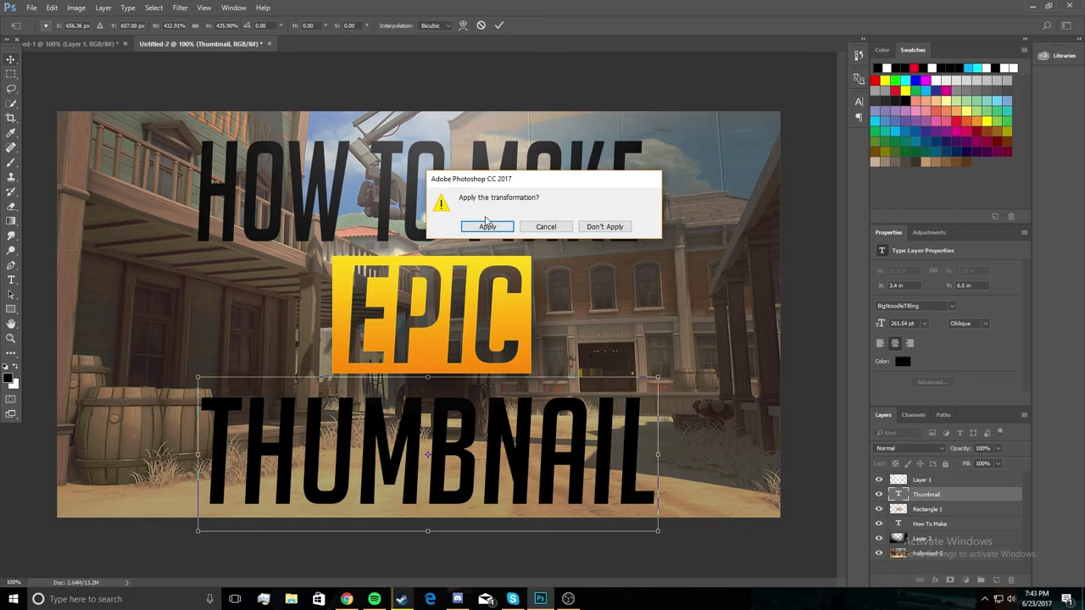
left_click(492, 226)
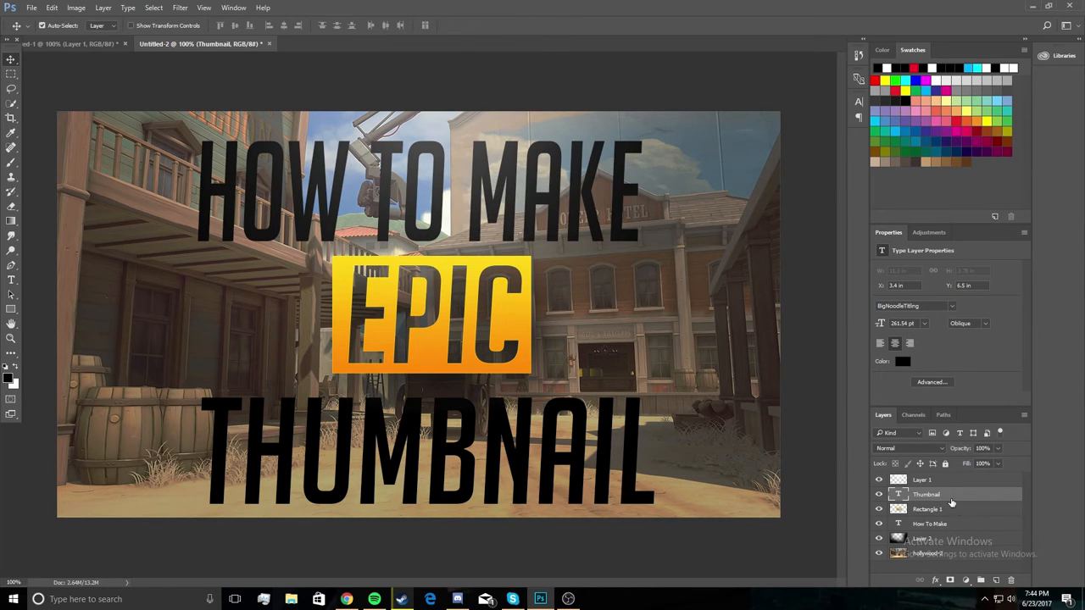
Scale the HOW TO MAKE text to about 103% wide and 109% high, shift it slightly upward, and apply the transformation.
left_click(965, 527)
key("ctrl+t")
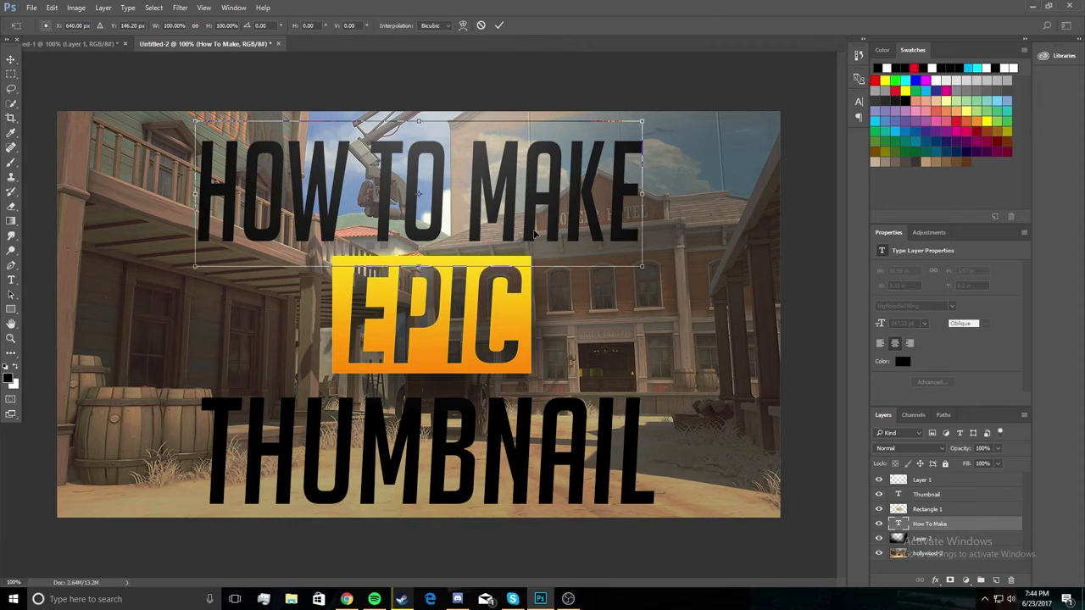
left_click_drag(641, 265, 658, 279)
left_click_drag(626, 222, 626, 211)
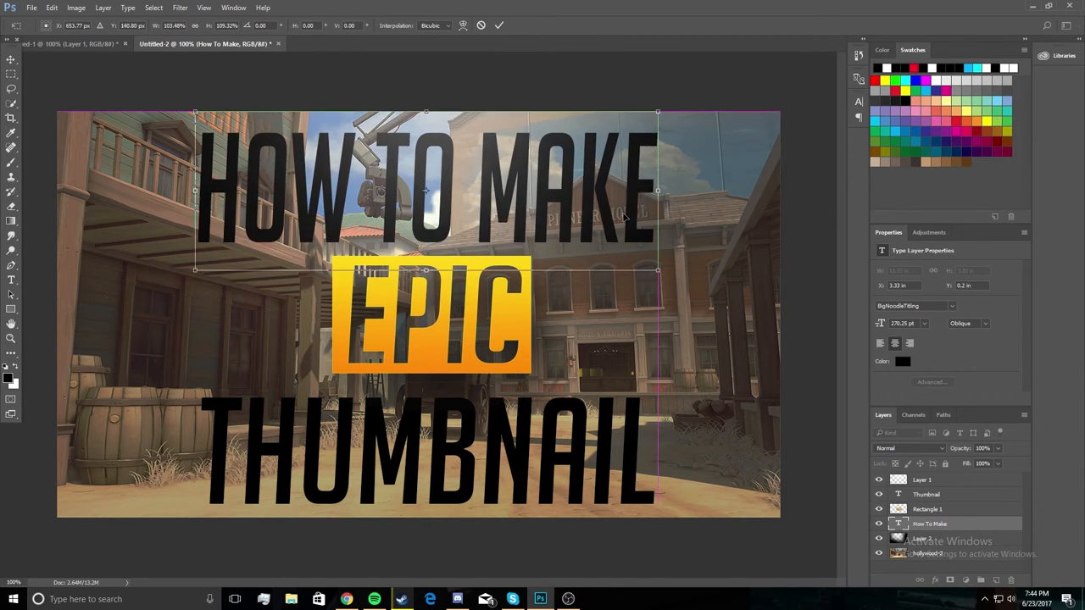
left_click(11, 59)
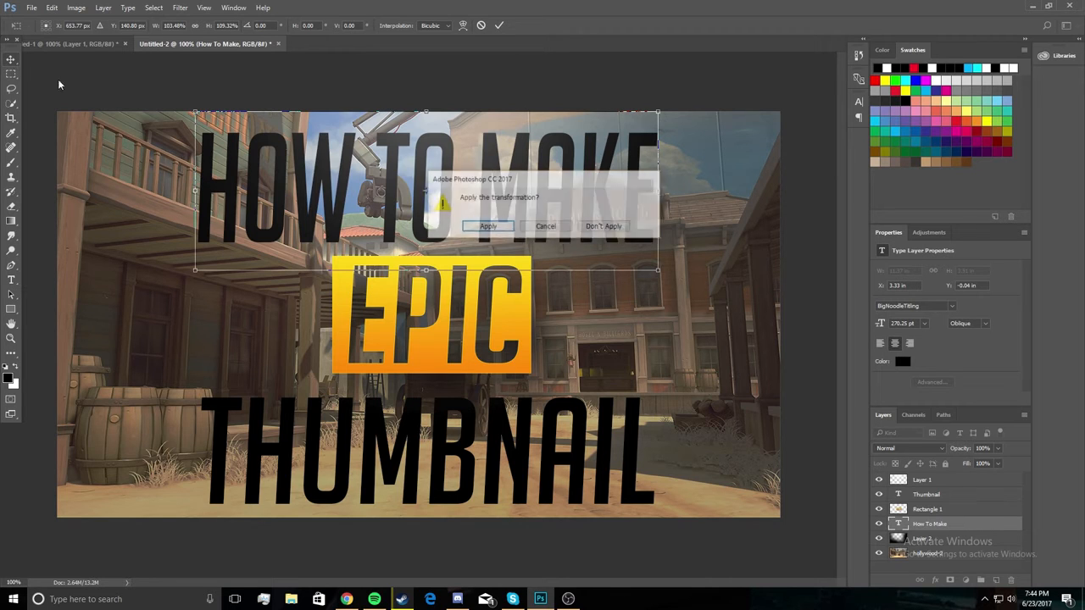
left_click(485, 226)
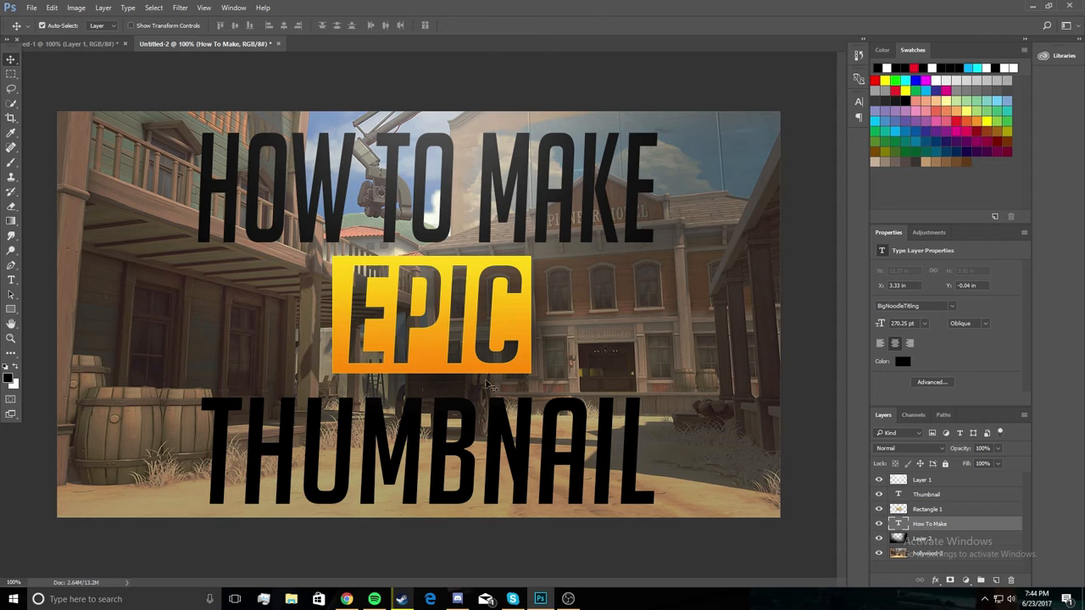
Add a Multiply Drop Shadow at 75% opacity and a Gradient Overlay with the Foreground to Background preset to the HOW TO MAKE text.
double_click(964, 527)
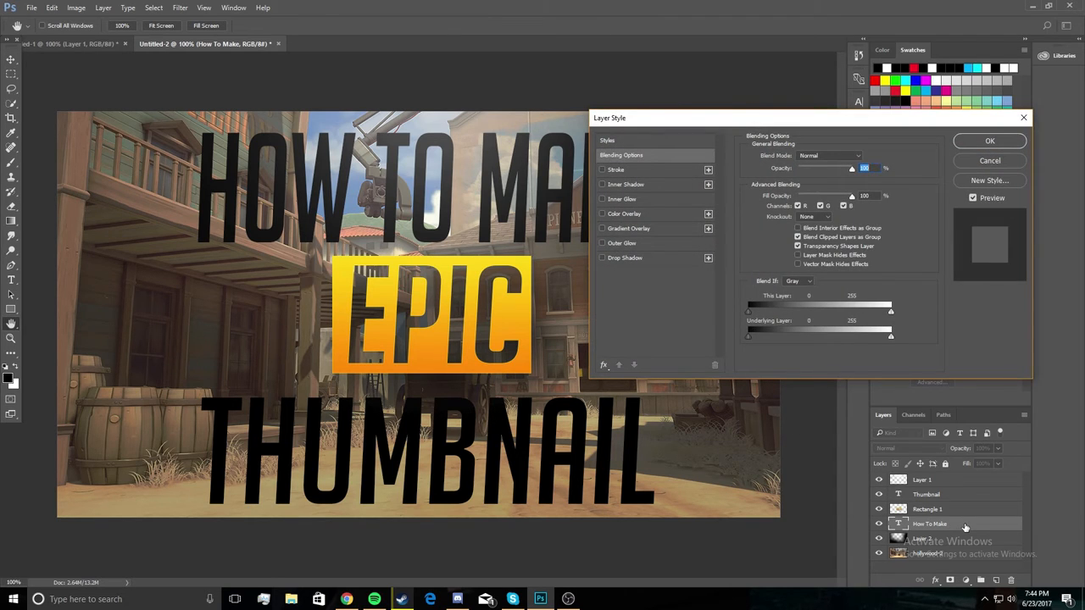
left_click(629, 259)
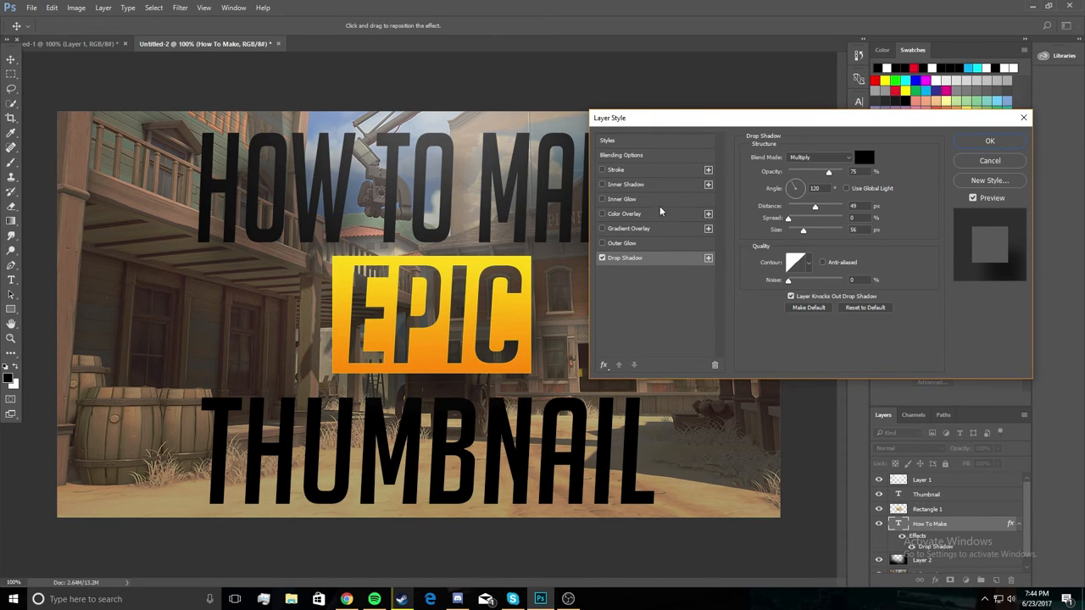
left_click(646, 229)
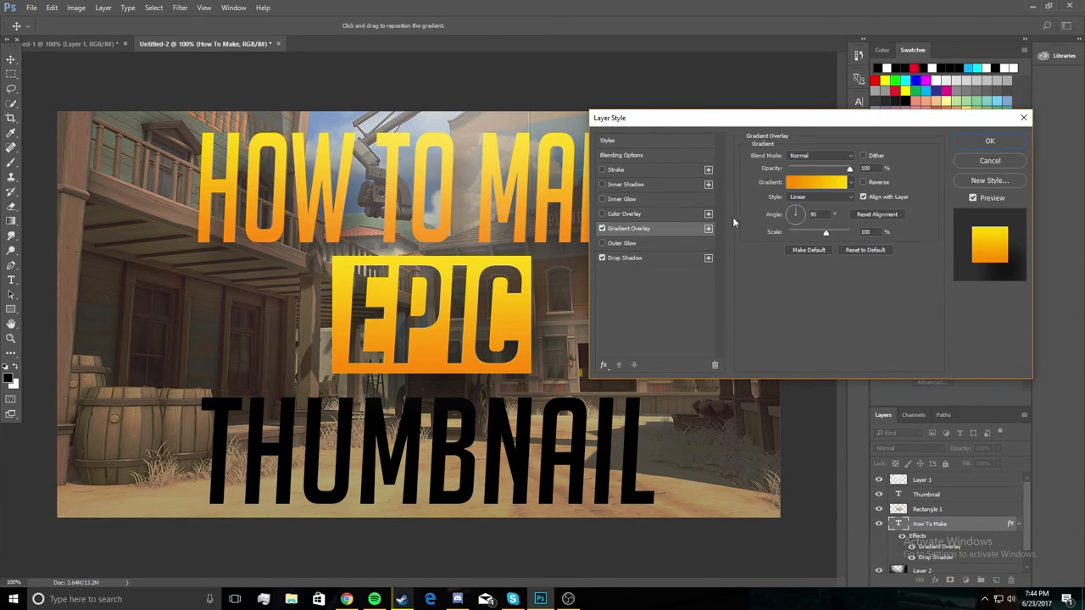
left_click(842, 183)
left_click(693, 175)
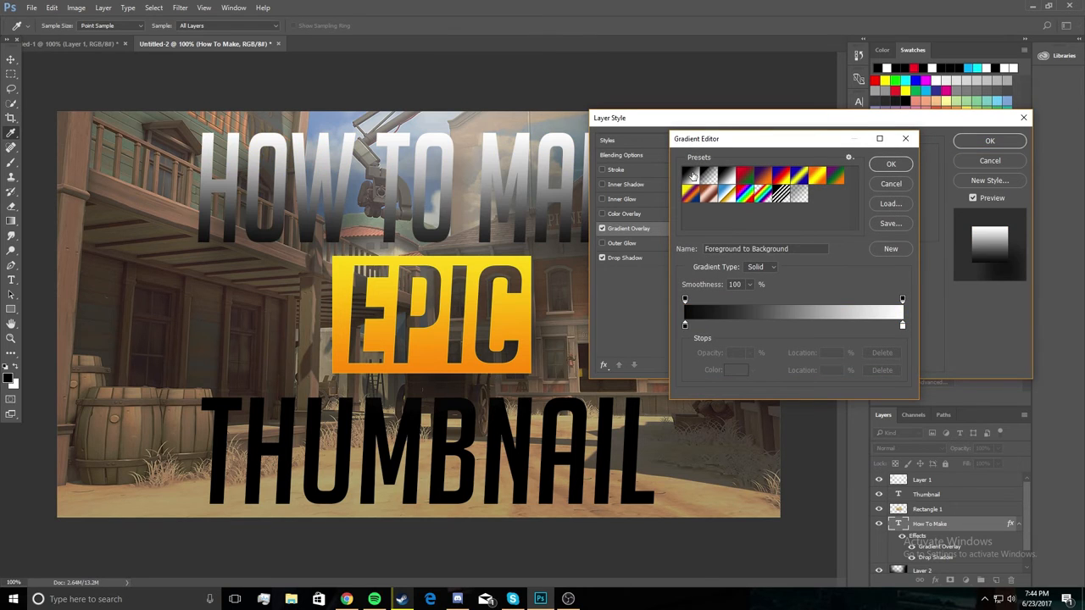
Set the gradient's colour stop at location 100% to a very light grey and accept the gradient.
left_click(685, 326)
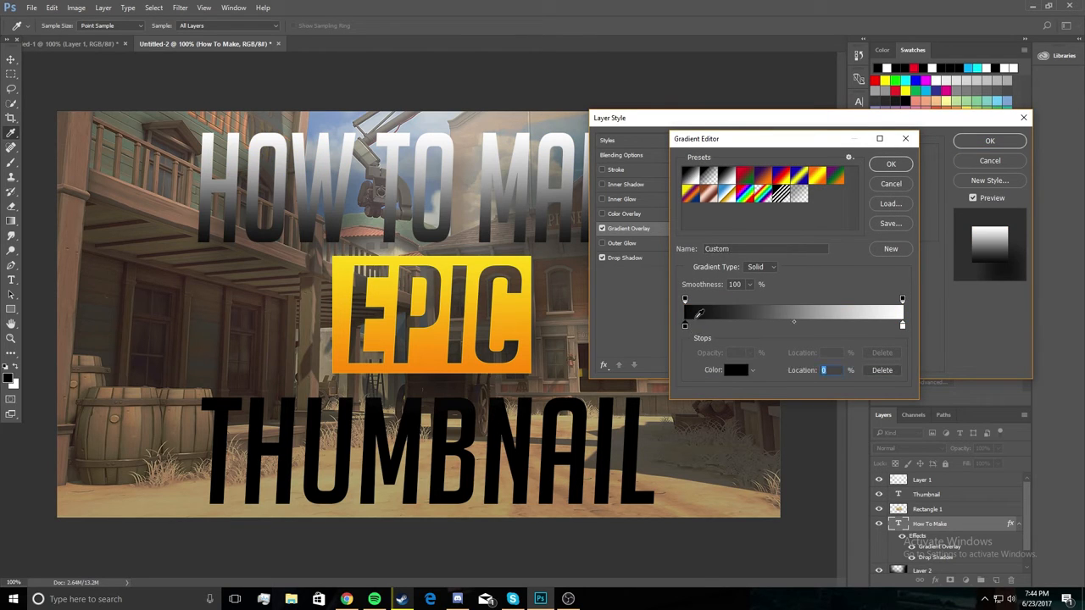
left_click(902, 326)
left_click(735, 370)
left_click(477, 259)
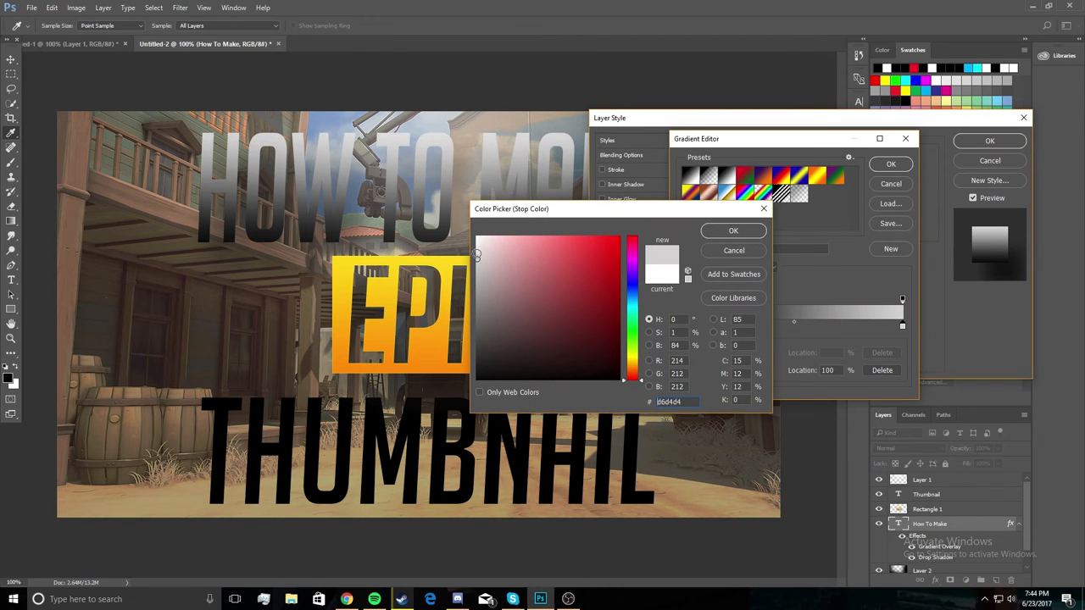
left_click(478, 252)
left_click(477, 246)
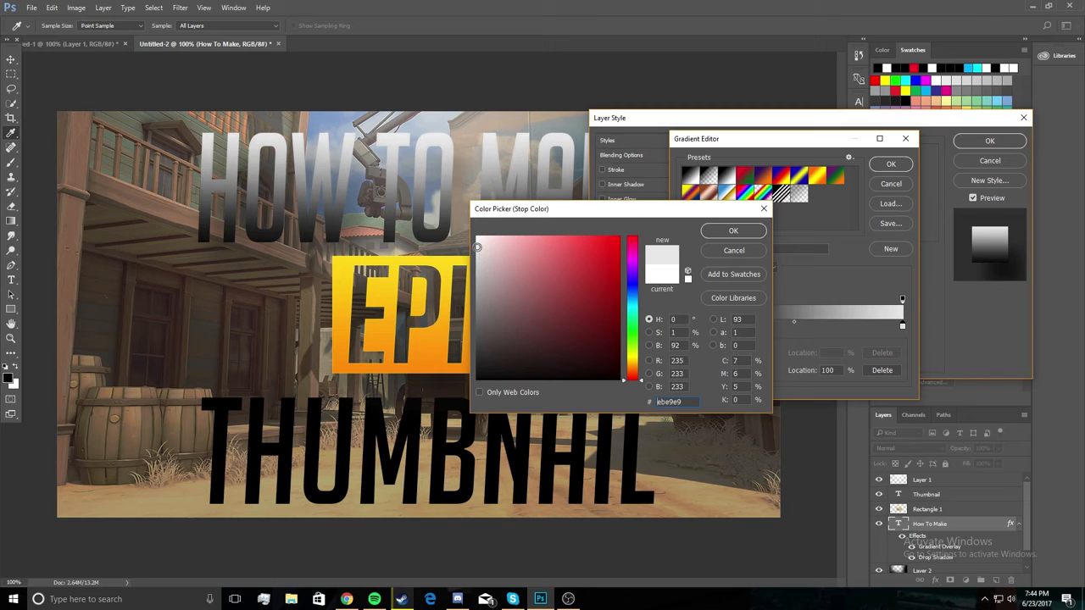
left_click(477, 245)
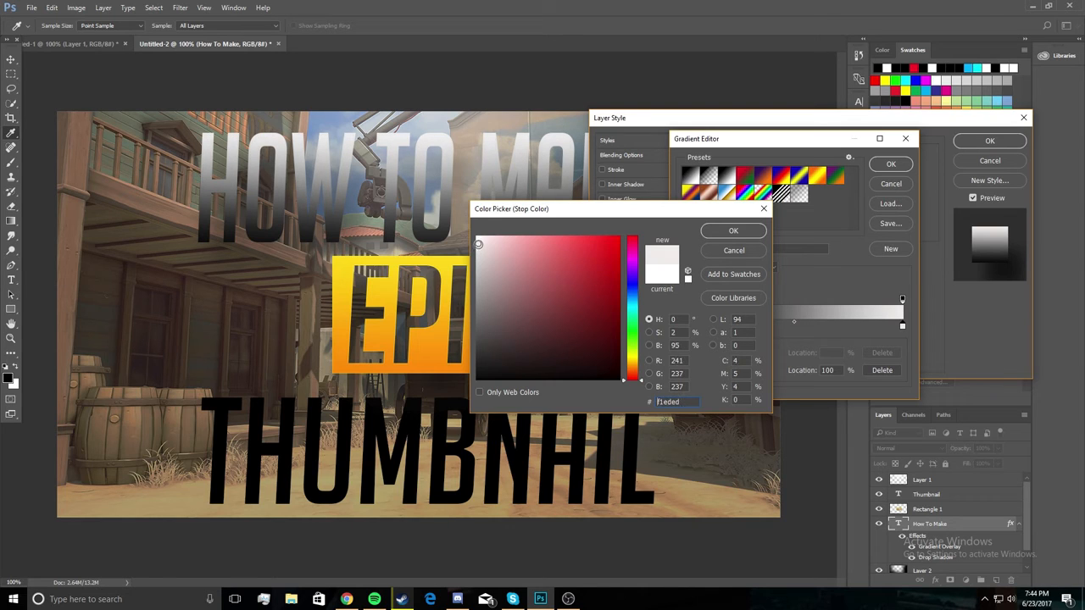
left_click(726, 231)
left_click(888, 165)
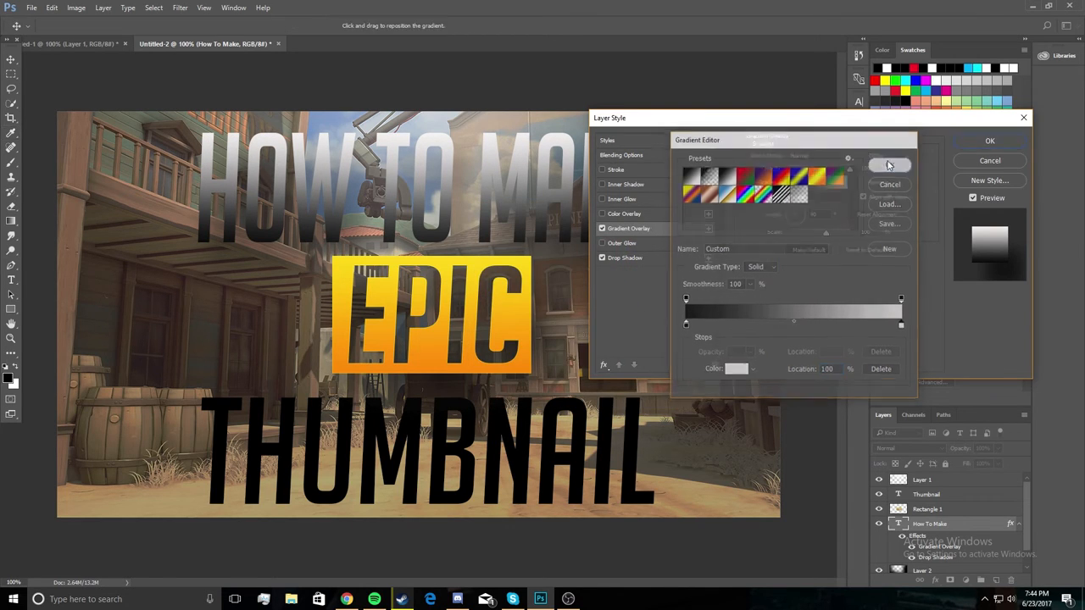
Enable Inner Glow on the HOW TO MAKE text, leave Inner Shadow off, apply the effects, and rasterize the layer style.
left_click(603, 199)
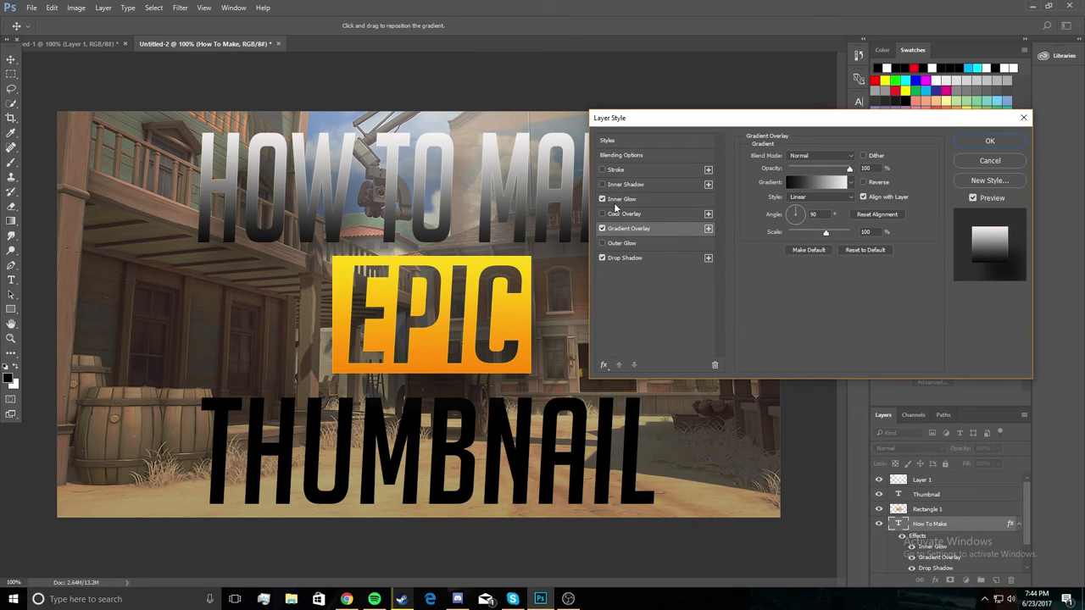
left_click(603, 184)
left_click(603, 184)
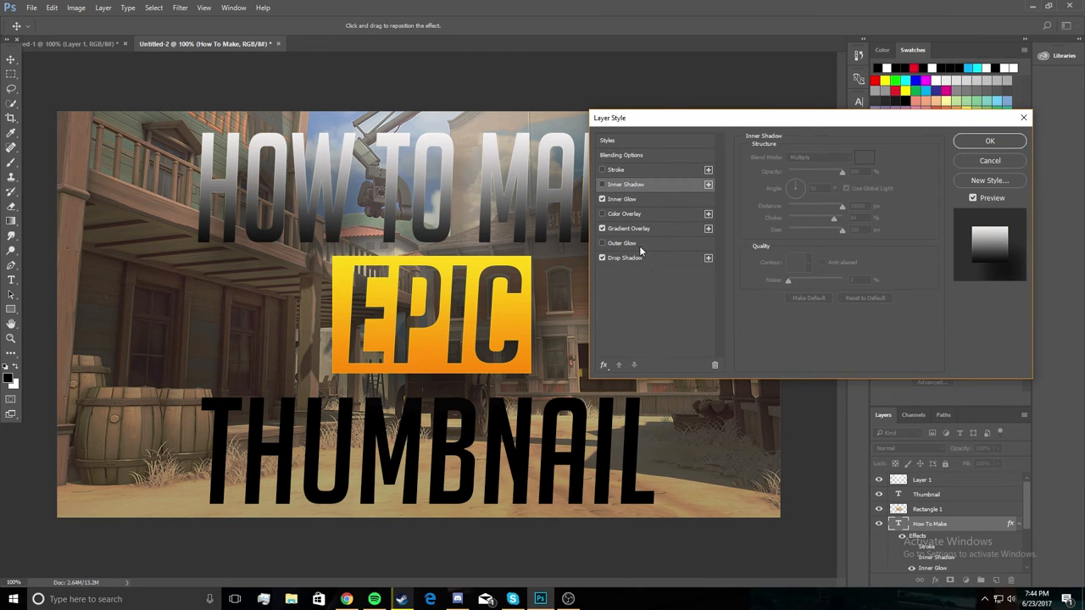
left_click(975, 143)
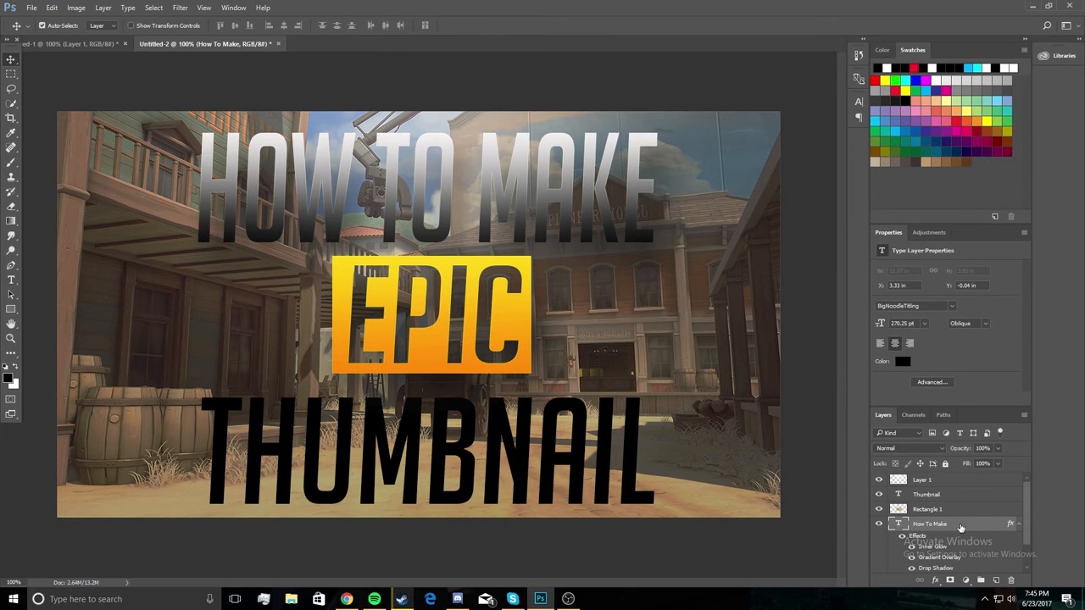
right_click(961, 527)
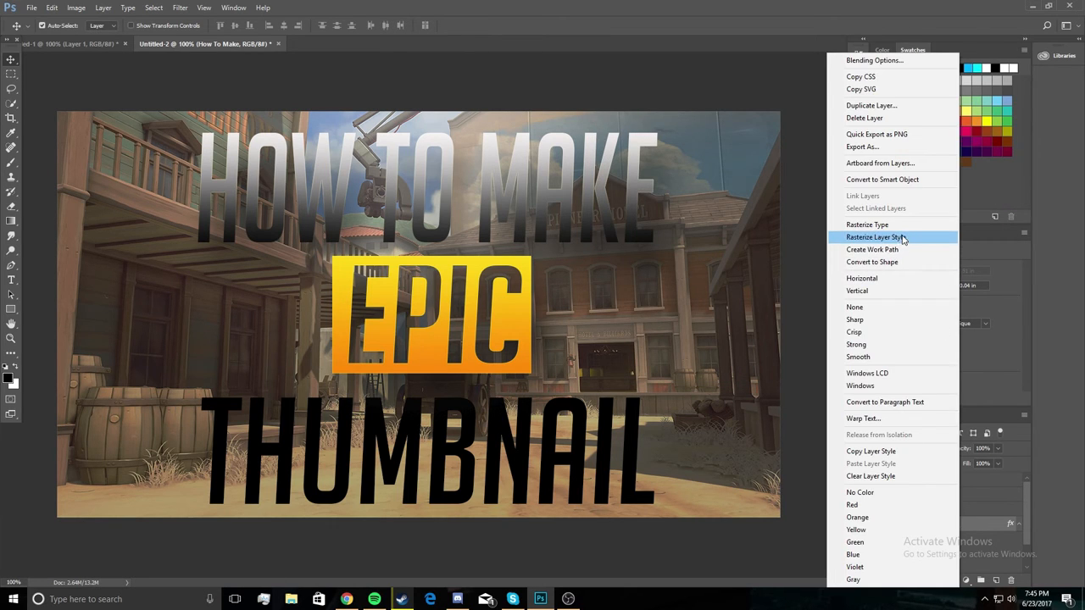
left_click(904, 238)
Apply the black-to-light-grey Gradient Overlay, a Multiply Drop Shadow and an Overlay Inner Glow, both at 75% opacity, to the THUMBNAIL text.
left_click(959, 497)
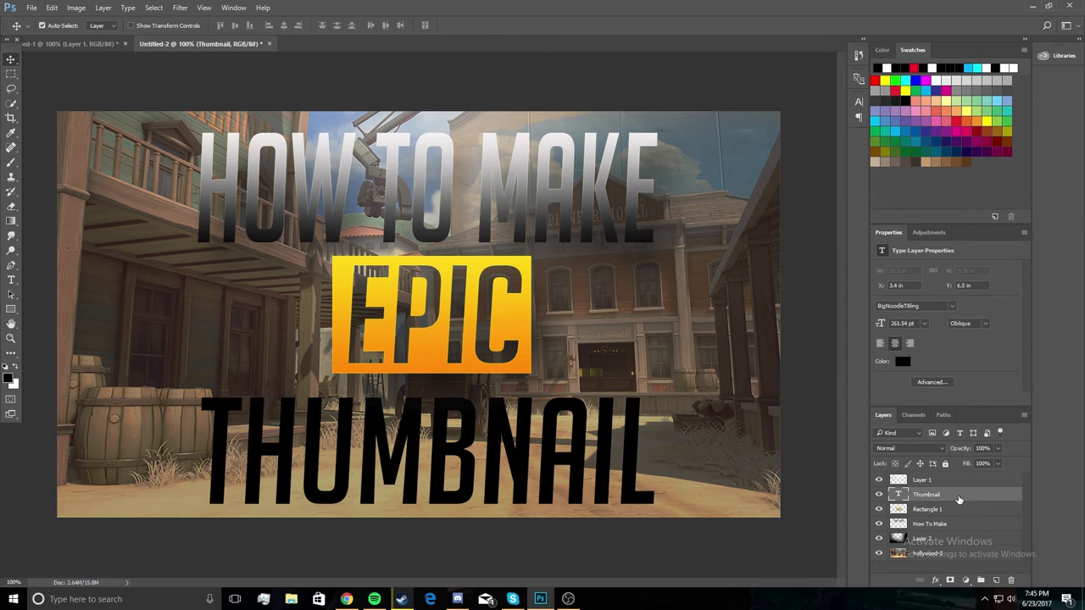
double_click(959, 499)
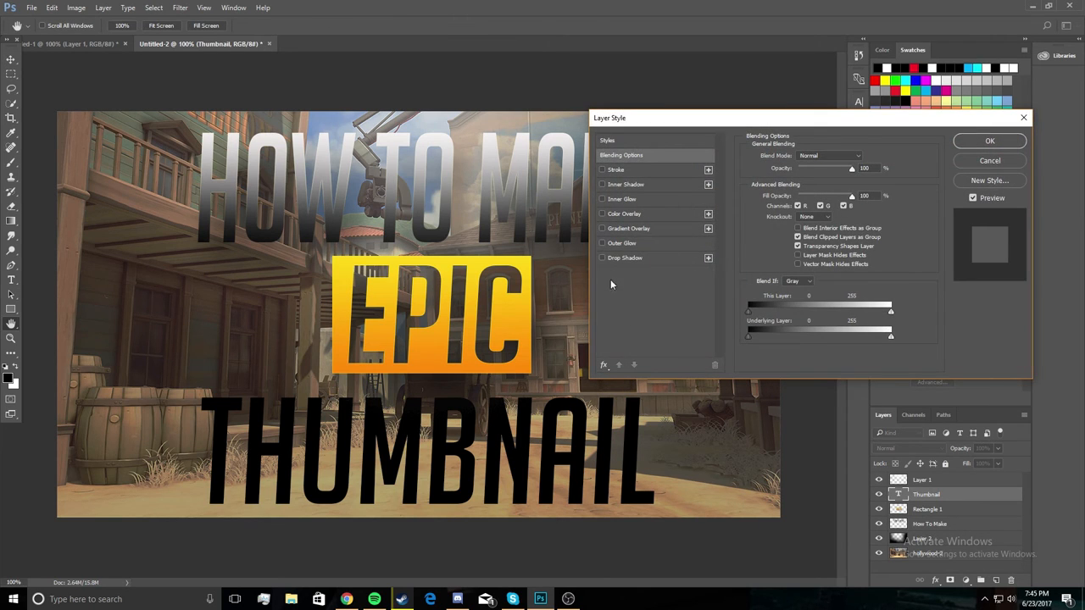
left_click(657, 228)
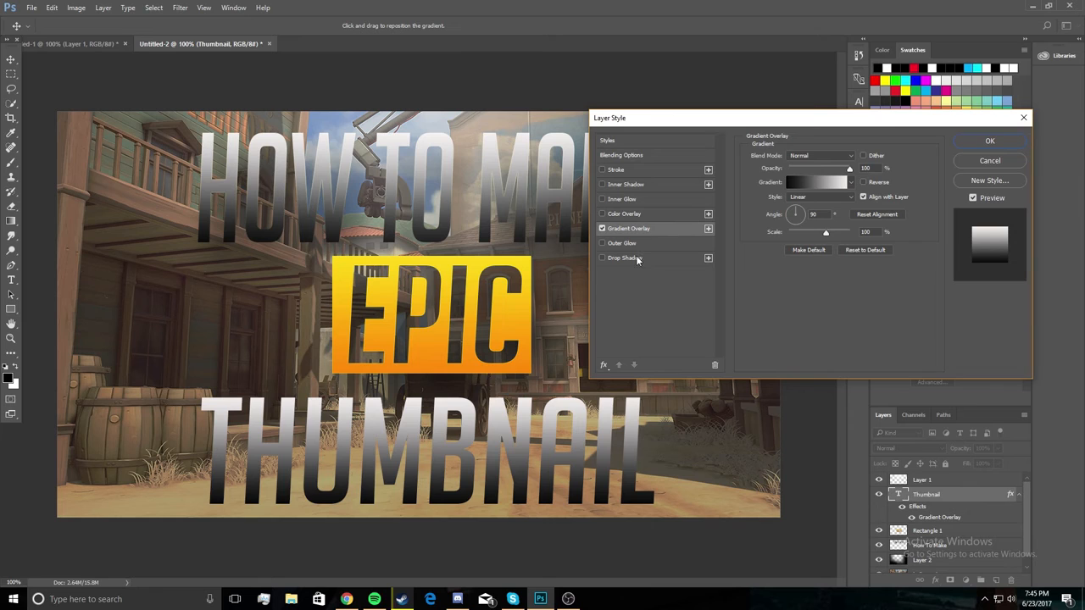
left_click(637, 259)
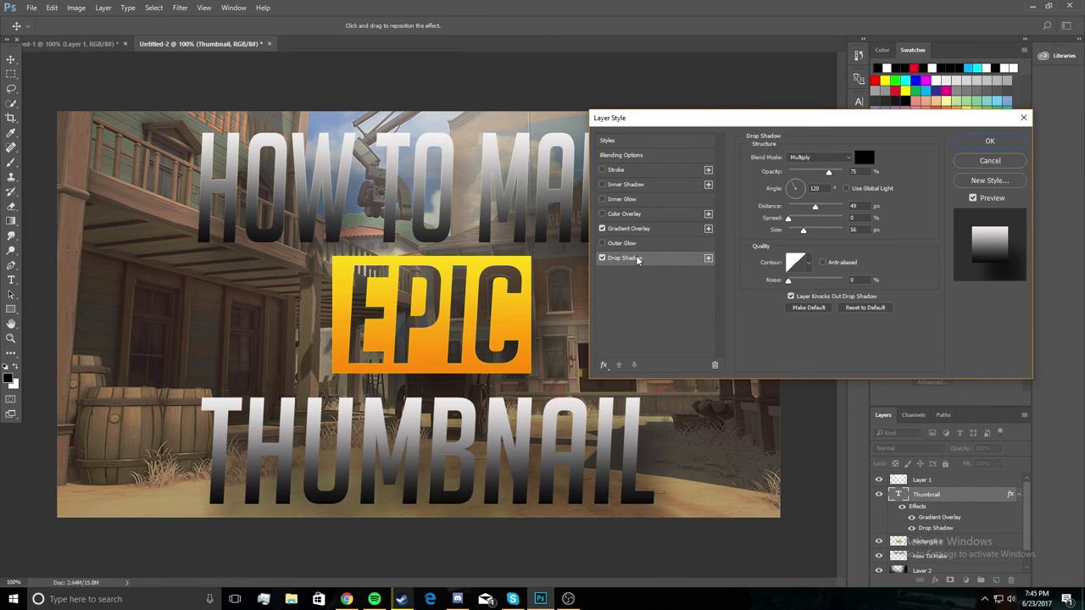
left_click(634, 199)
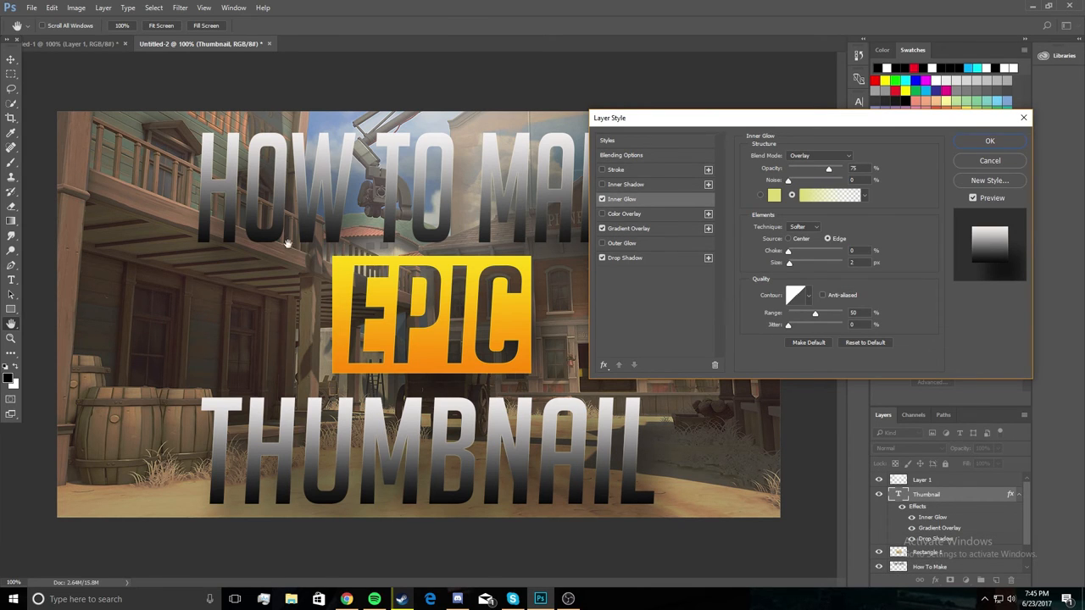
left_click(1009, 143)
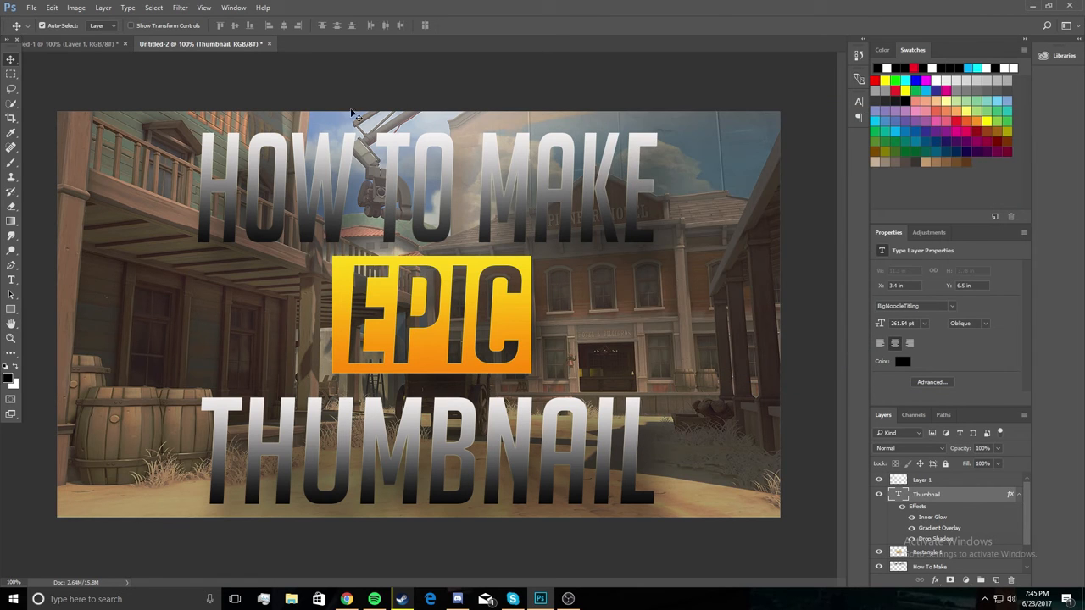
Compare the thumbnail in Untitled-2 with the earlier version in the other open document.
left_click(98, 42)
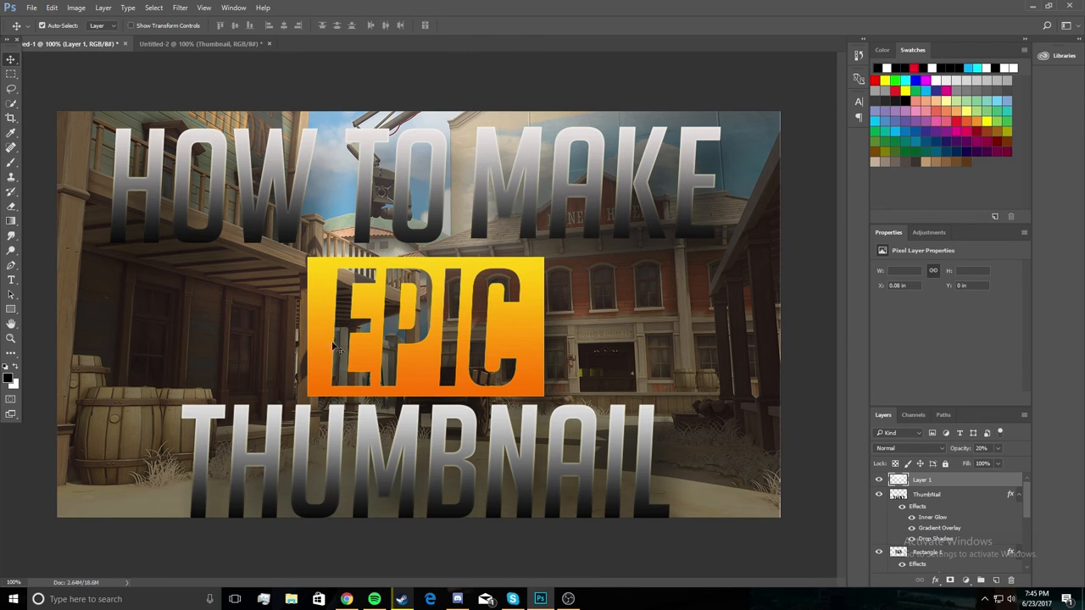
left_click(198, 43)
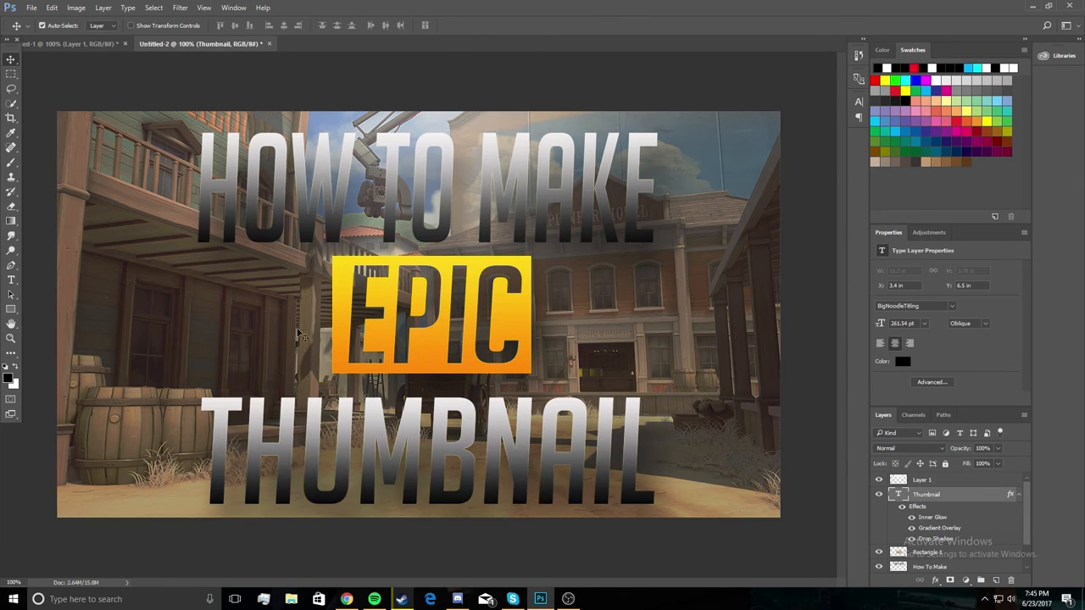
left_click(80, 44)
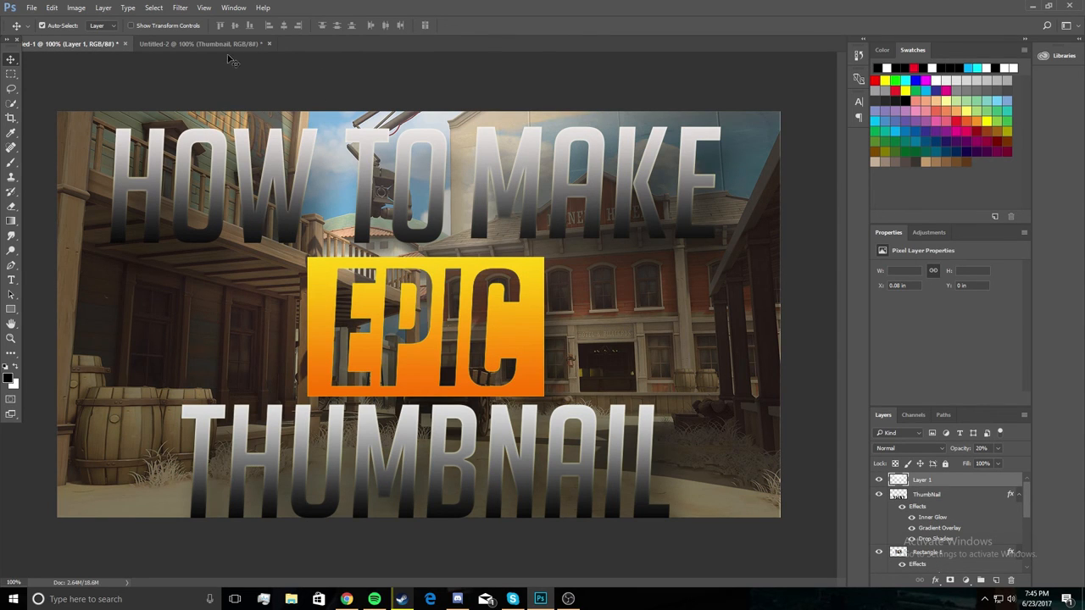
left_click(205, 42)
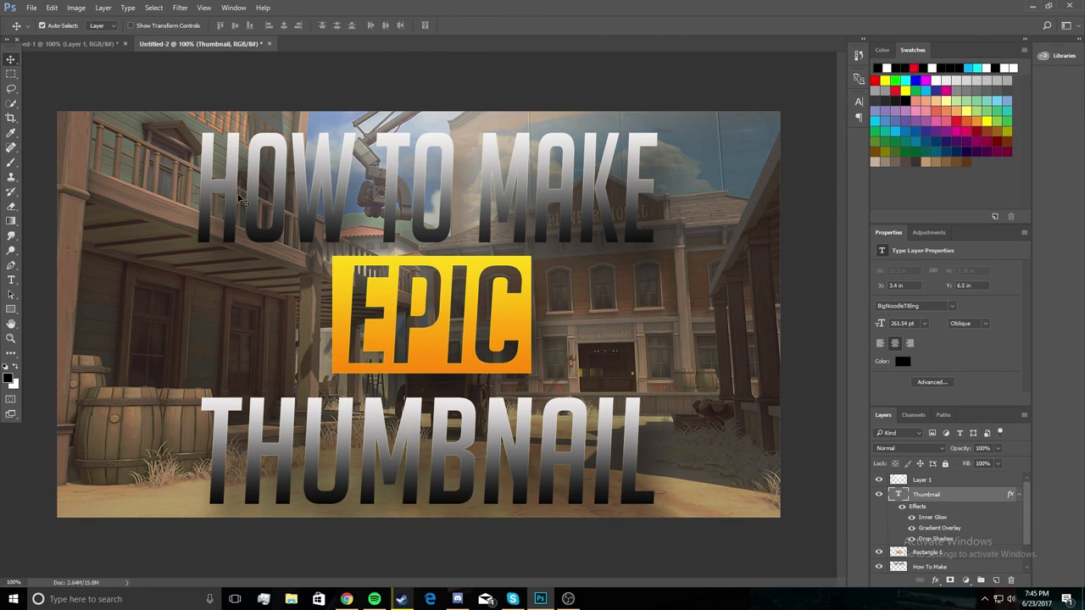
left_click(105, 43)
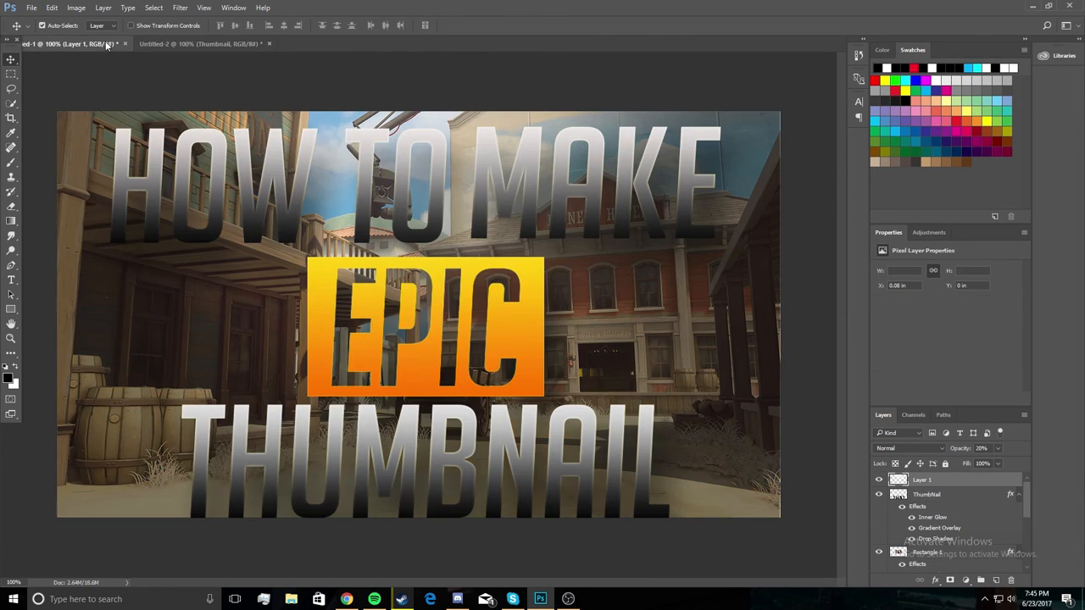
left_click(179, 42)
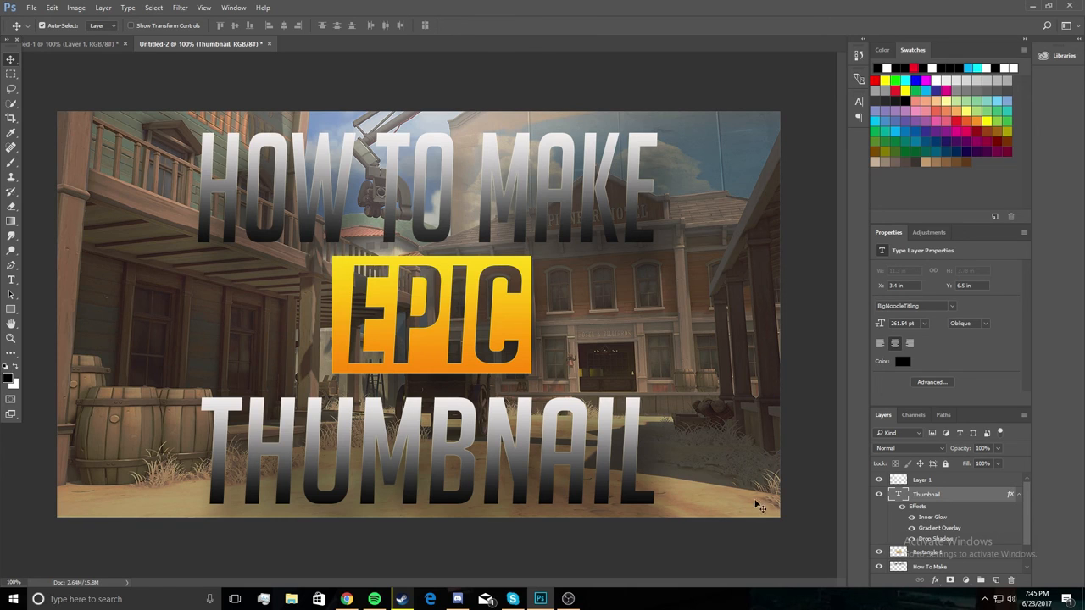
left_click(569, 599)
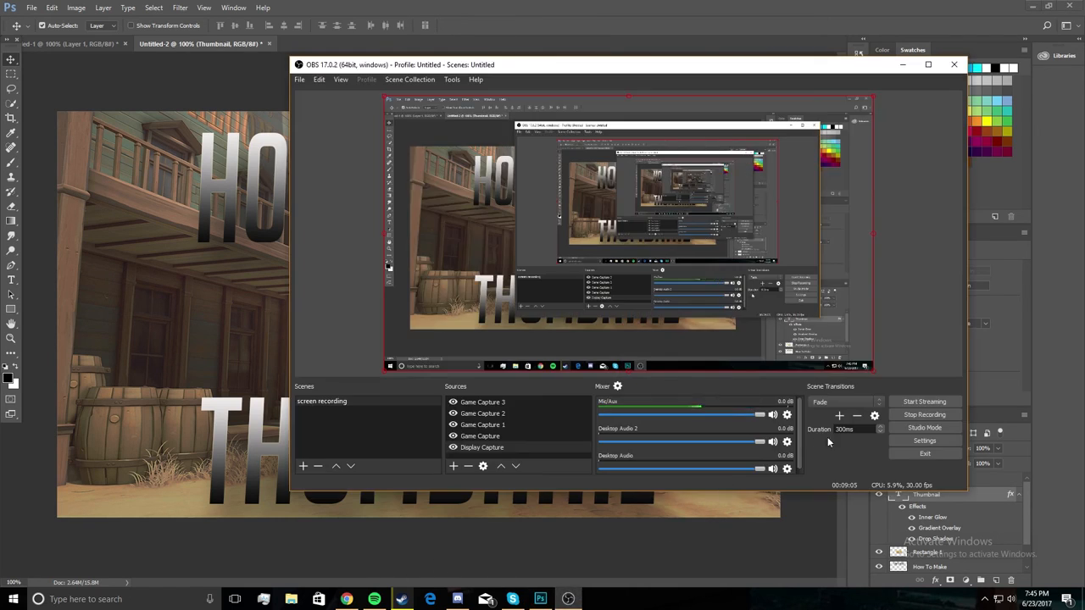